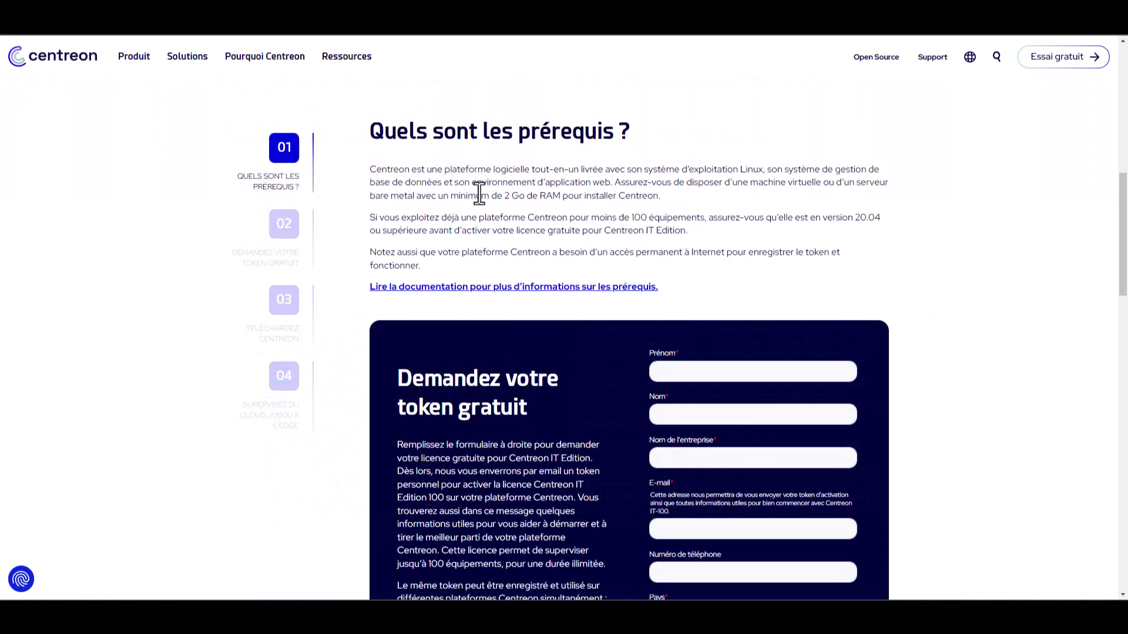
# Step: Highlight the prerequisites: platform description, VM requirement, version 20.04, free licence and permanent Internet access
pyautogui.moveTo(427, 170); pyautogui.dragTo(579, 166)
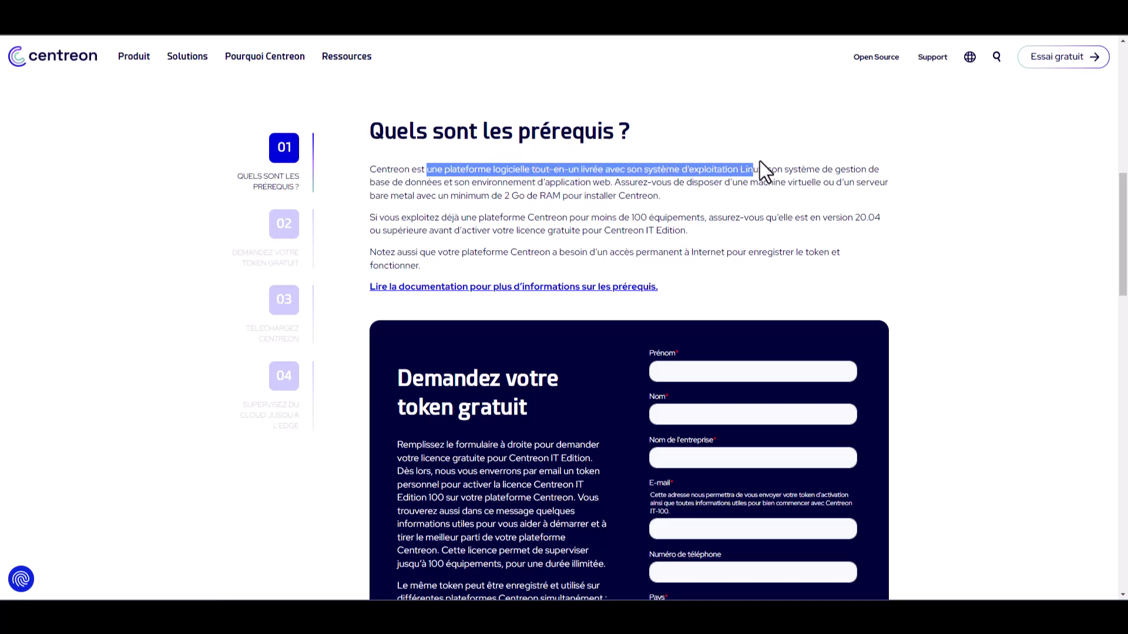
pyautogui.moveTo(863, 161); pyautogui.dragTo(616, 184)
pyautogui.moveTo(751, 182); pyautogui.dragTo(653, 195)
pyautogui.click(710, 219)
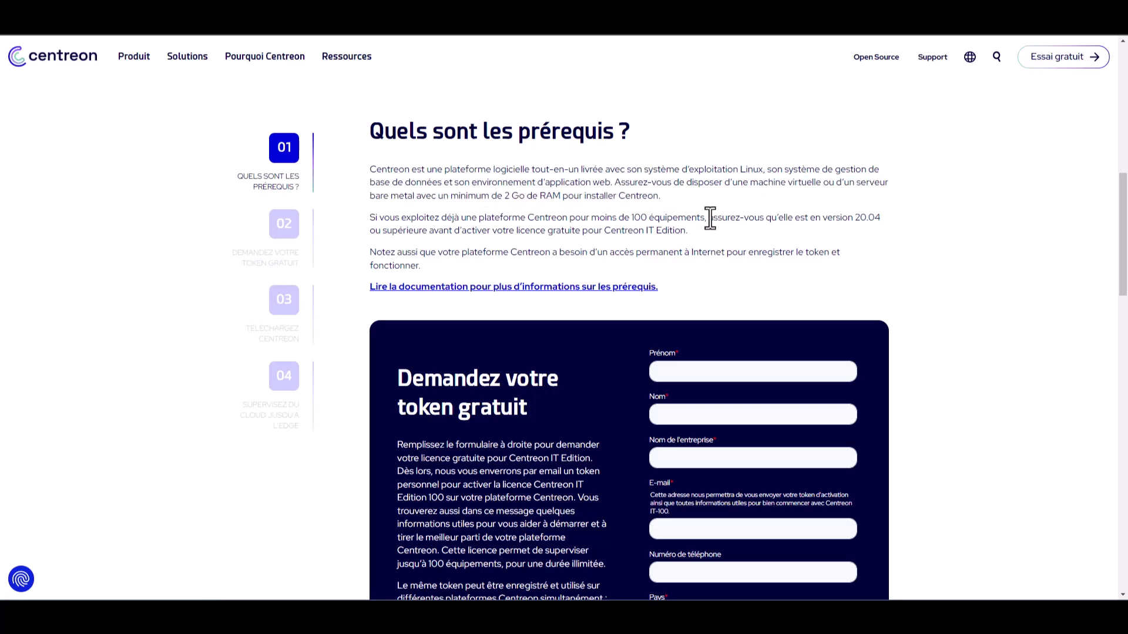
pyautogui.moveTo(710, 219); pyautogui.dragTo(428, 232)
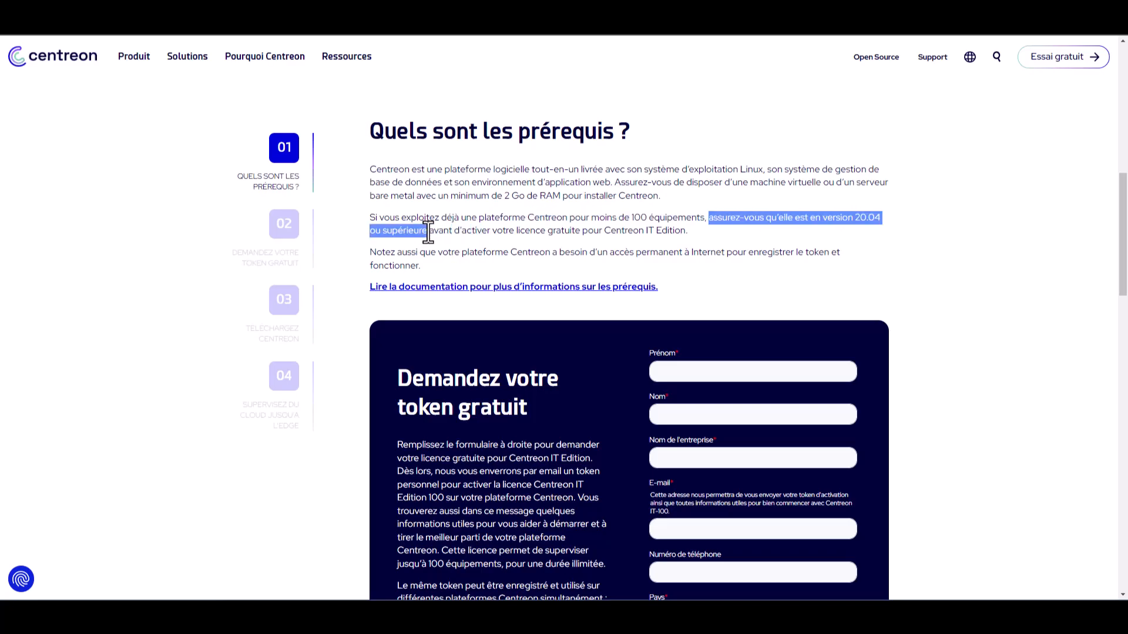
pyautogui.click(562, 232)
pyautogui.moveTo(529, 231); pyautogui.dragTo(659, 231)
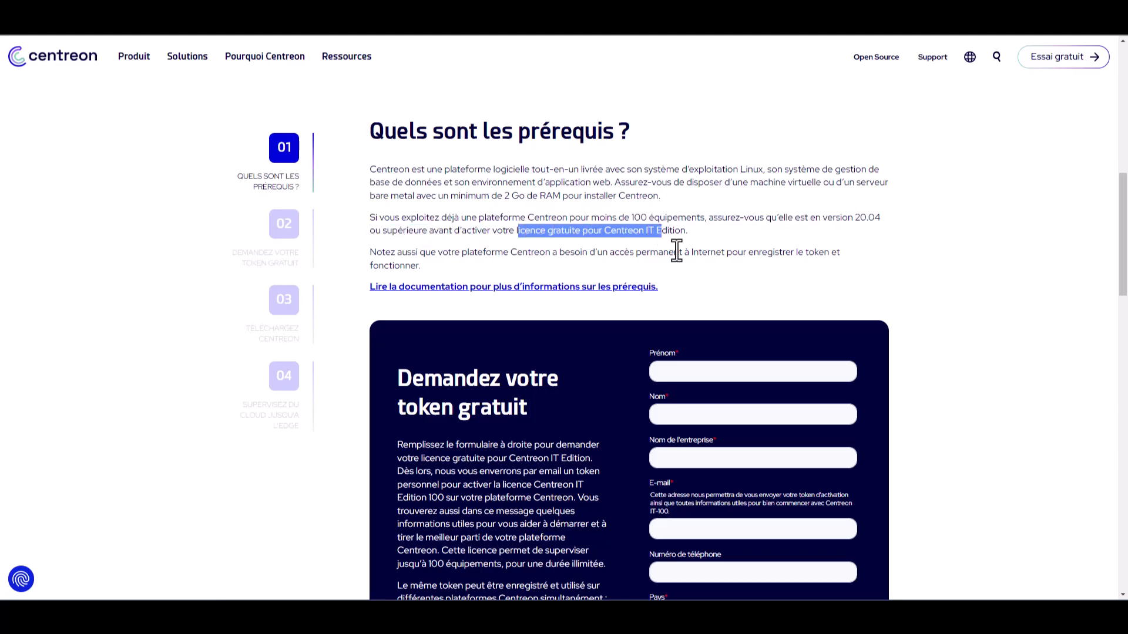
pyautogui.click(673, 249)
pyautogui.moveTo(462, 257); pyautogui.dragTo(730, 258)
pyautogui.scroll(-4, 905, 268)
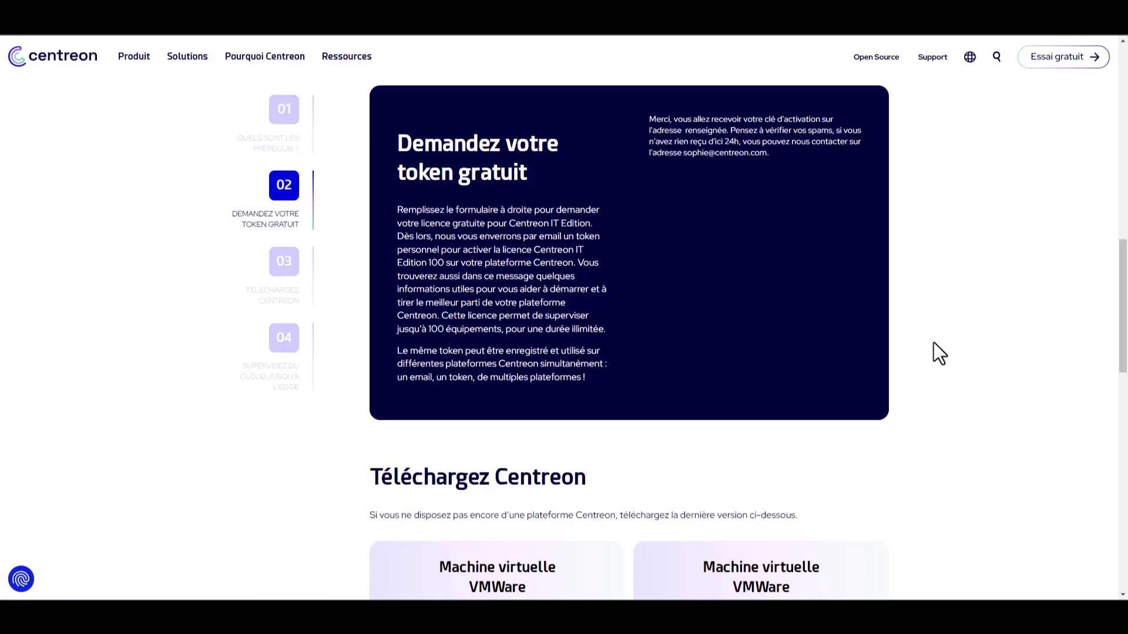
# Step: Highlight the activation key message and the support contact sentence in the confirmation text
pyautogui.moveTo(711, 119); pyautogui.dragTo(828, 132)
pyautogui.click(753, 133)
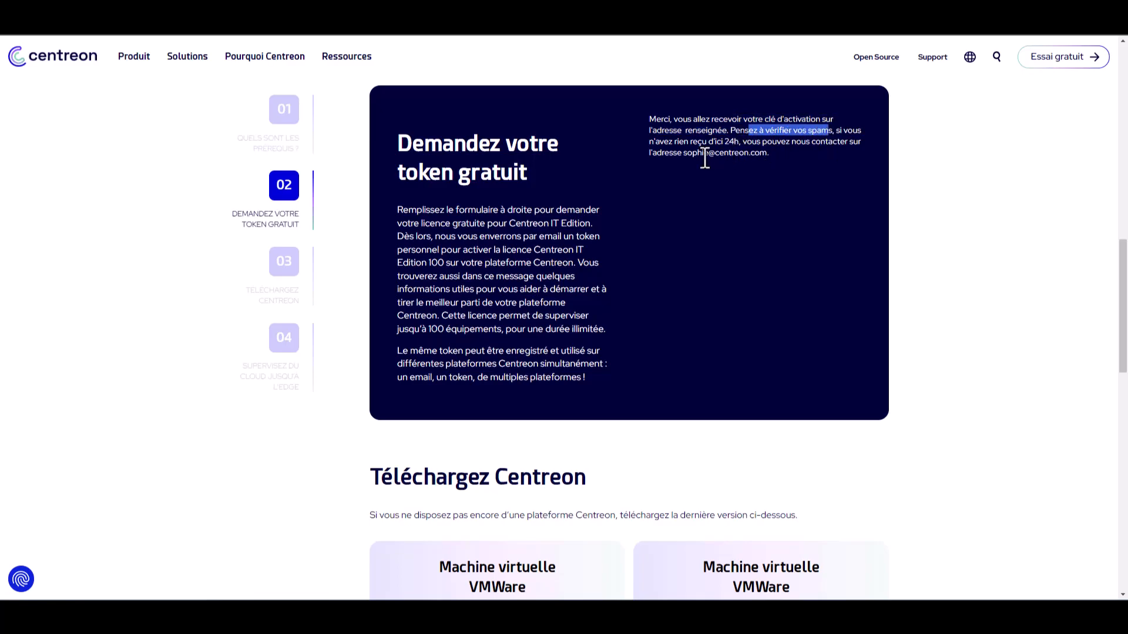
pyautogui.moveTo(683, 154); pyautogui.dragTo(766, 155)
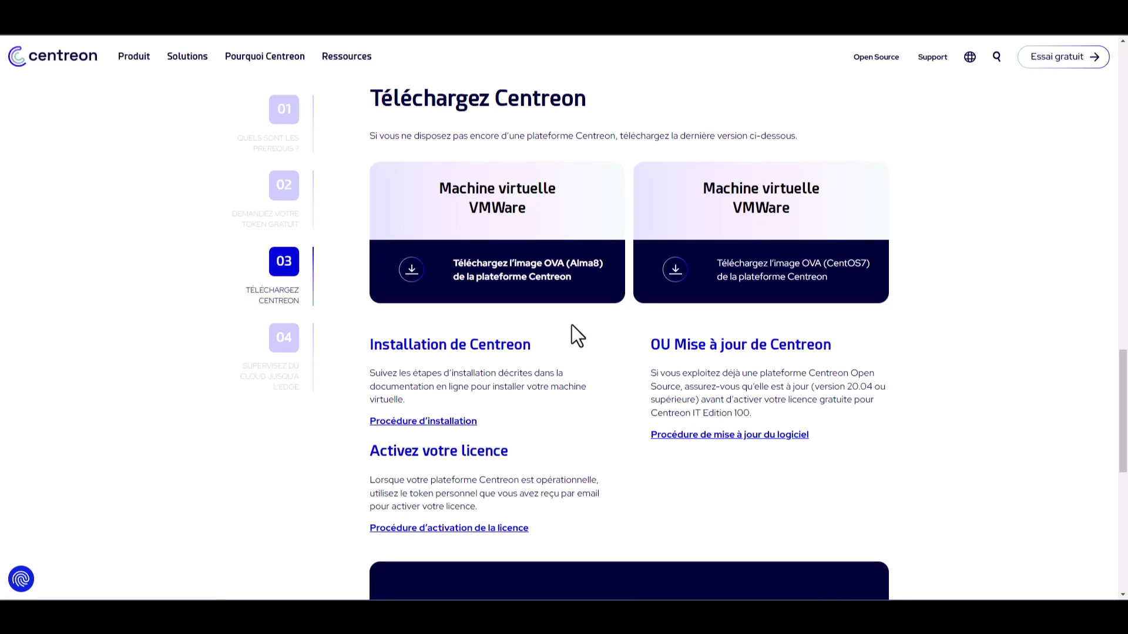
# Step: Go from the installation docs to the Centreon download page and note the VirtualBox and VMWare platforms
pyautogui.click(423, 423)
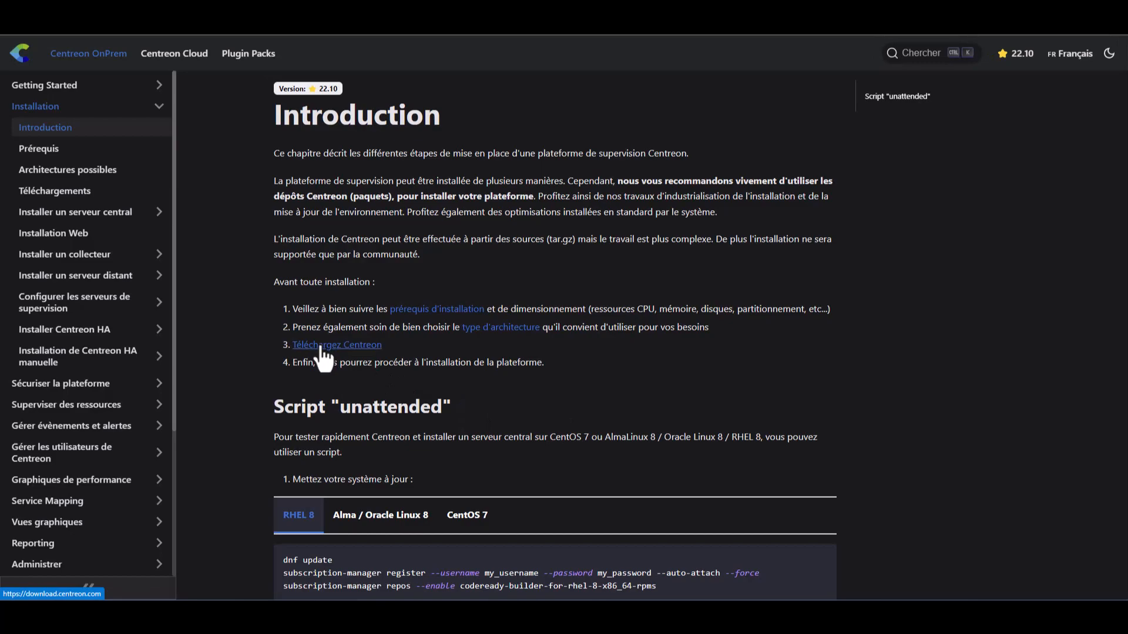
pyautogui.click(321, 346)
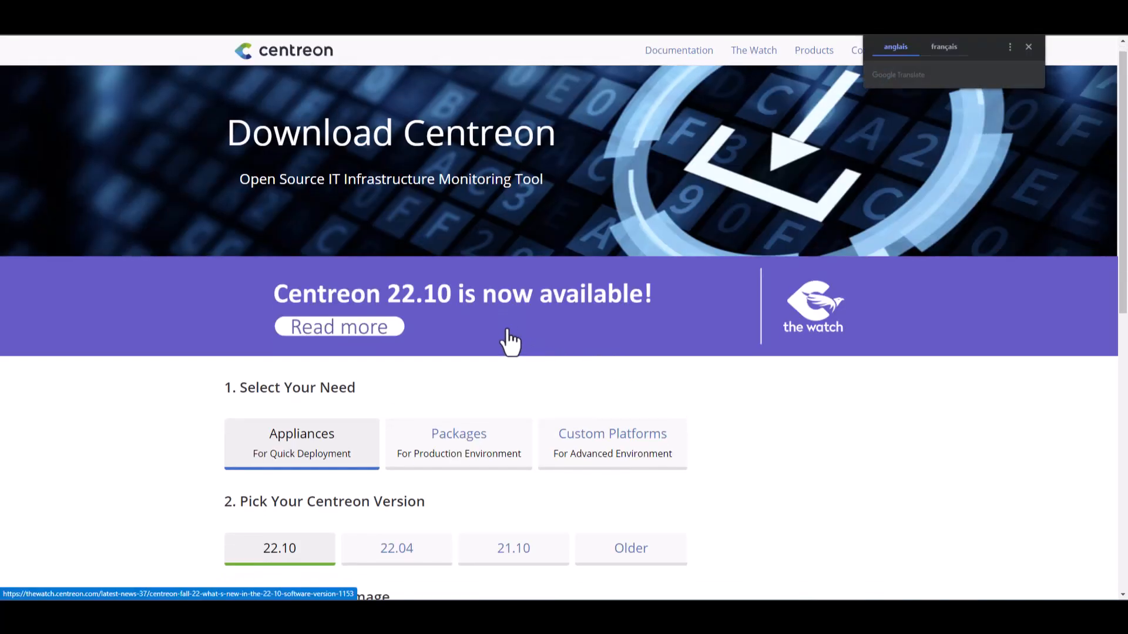
pyautogui.scroll(-5, 510, 342)
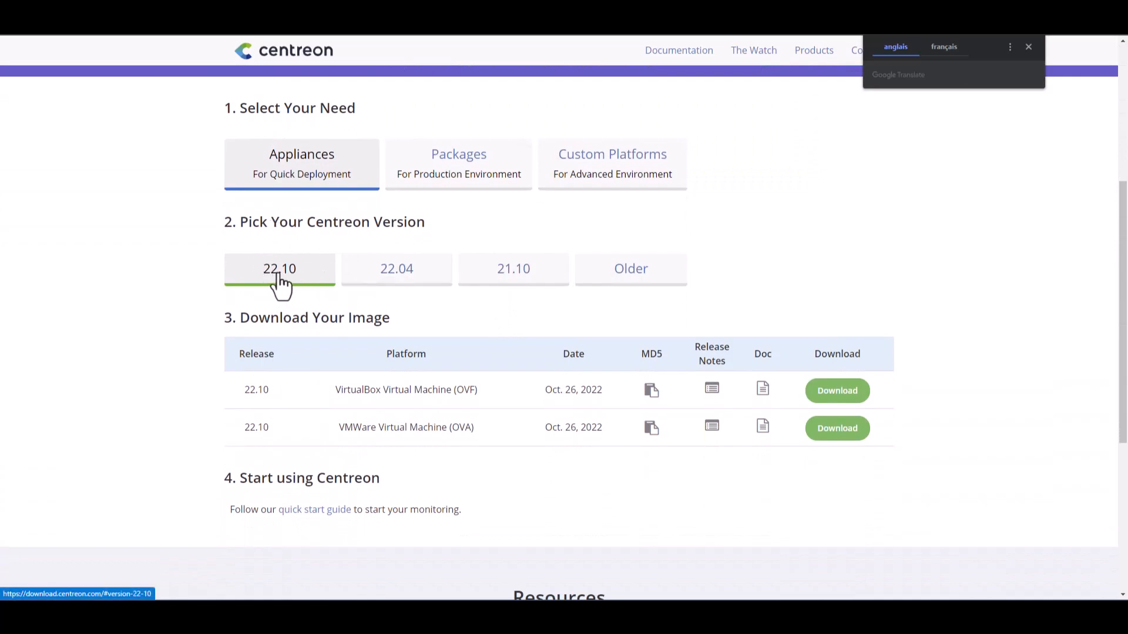
pyautogui.moveTo(335, 389); pyautogui.dragTo(389, 390)
pyautogui.moveTo(341, 427); pyautogui.dragTo(379, 427)
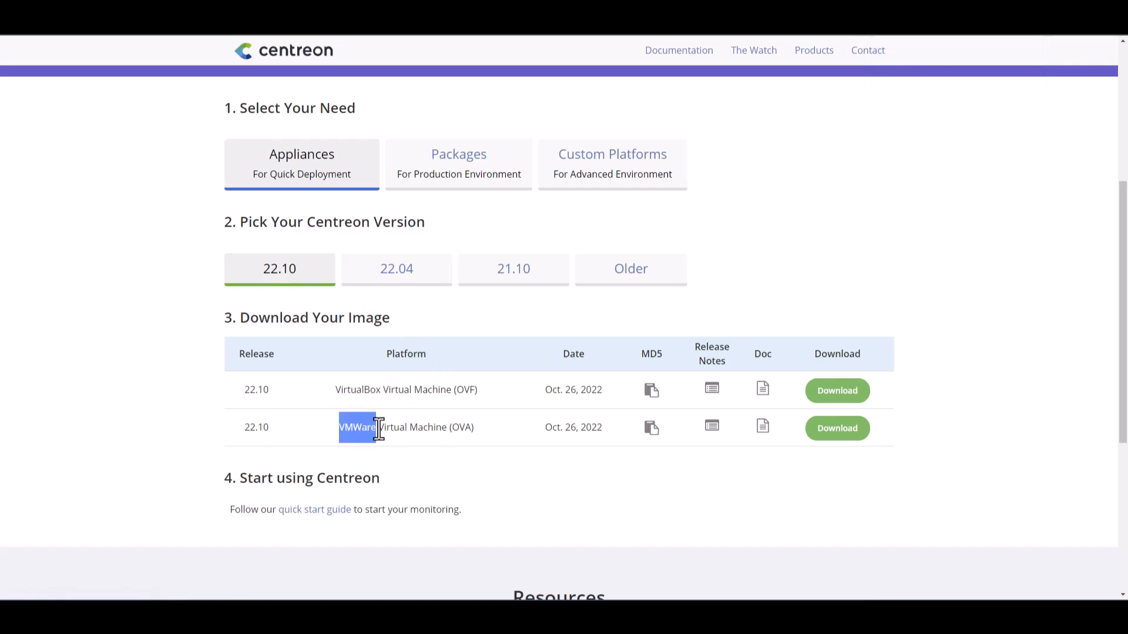
# Step: Browse the older appliance releases, then return to 22.10 and download its VirtualBox image
pyautogui.click(520, 275)
pyautogui.click(609, 273)
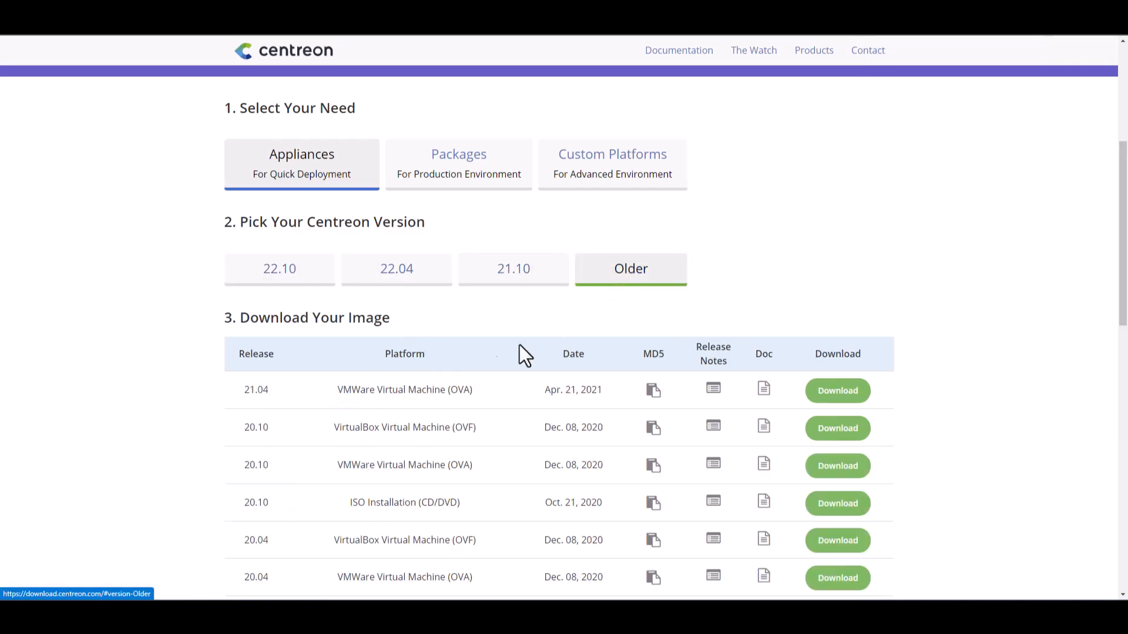
pyautogui.scroll(-4, 432, 382)
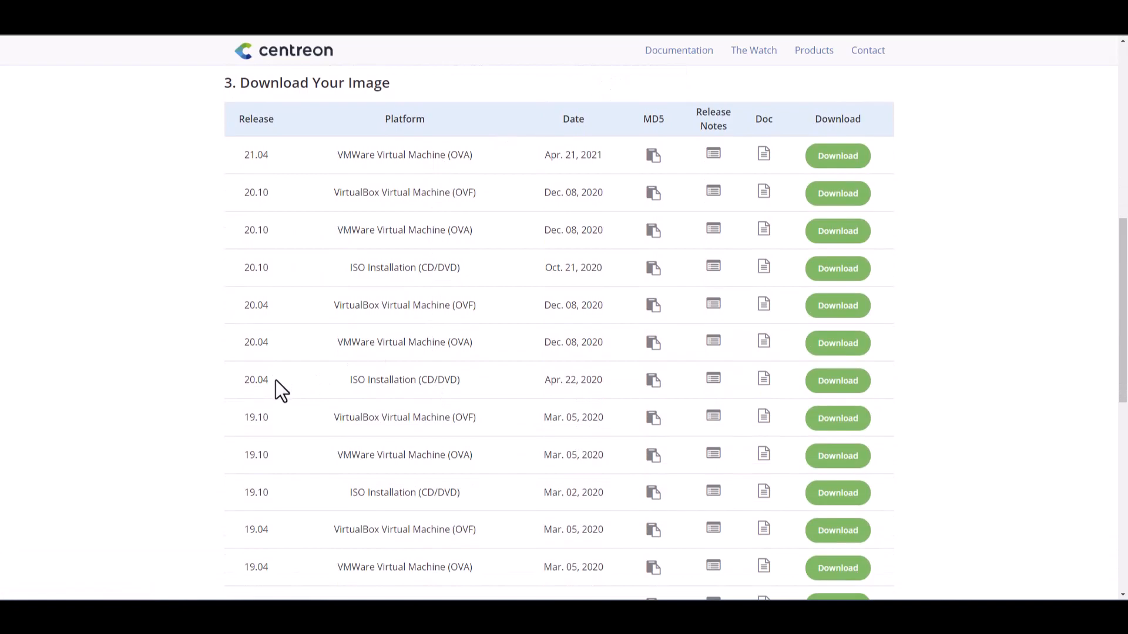
pyautogui.moveTo(276, 380); pyautogui.dragTo(244, 380)
pyautogui.scroll(5, 273, 382)
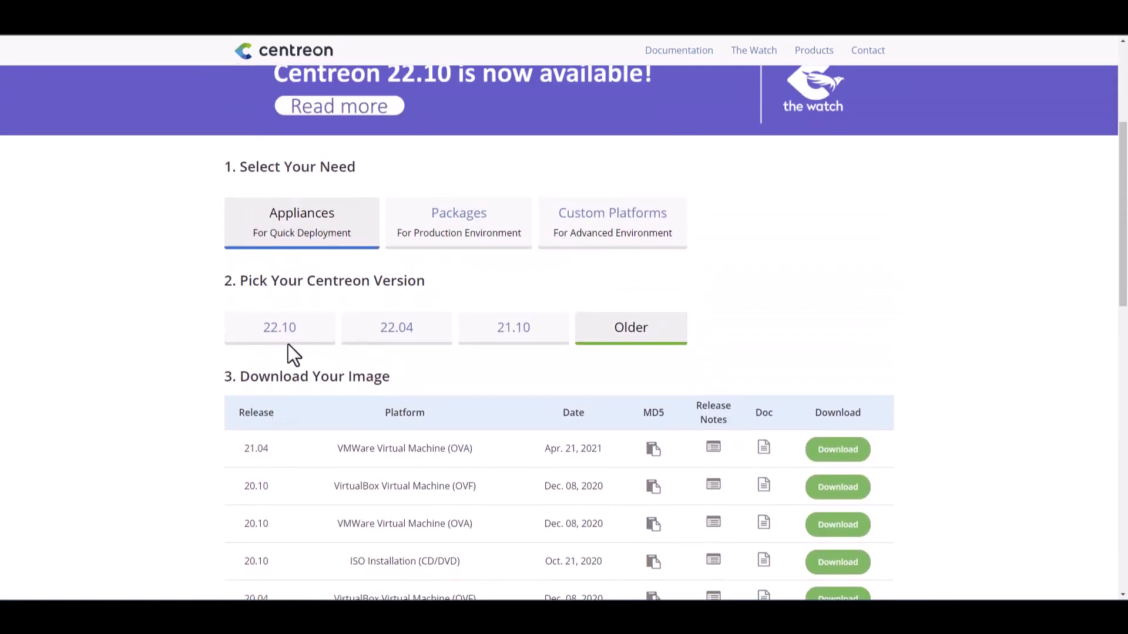
pyautogui.click(323, 349)
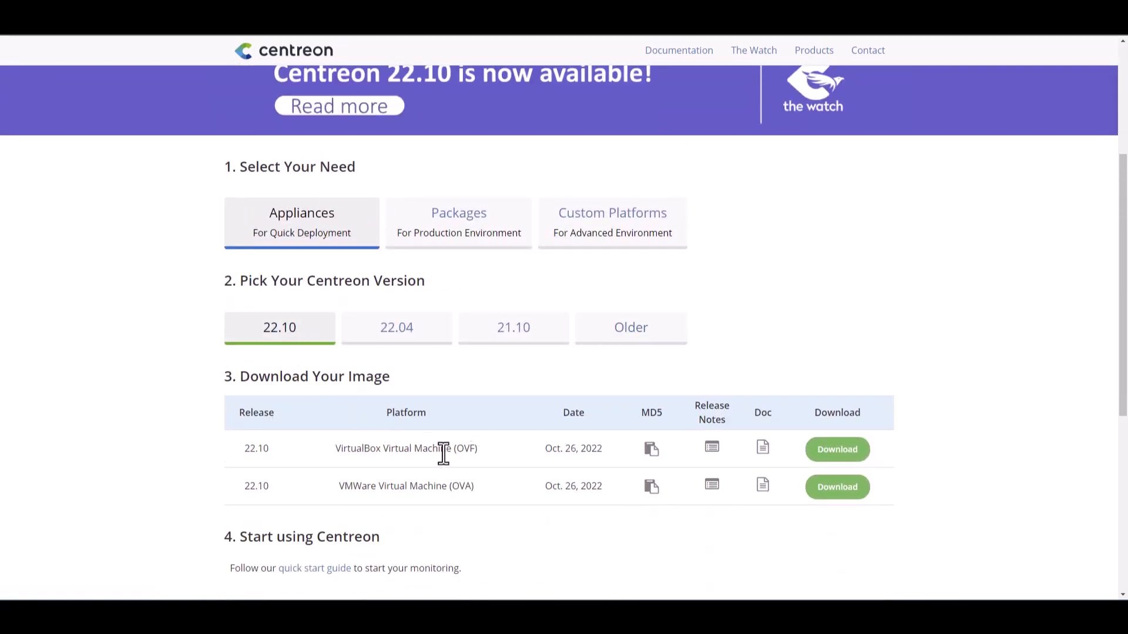
pyautogui.moveTo(336, 451); pyautogui.dragTo(388, 455)
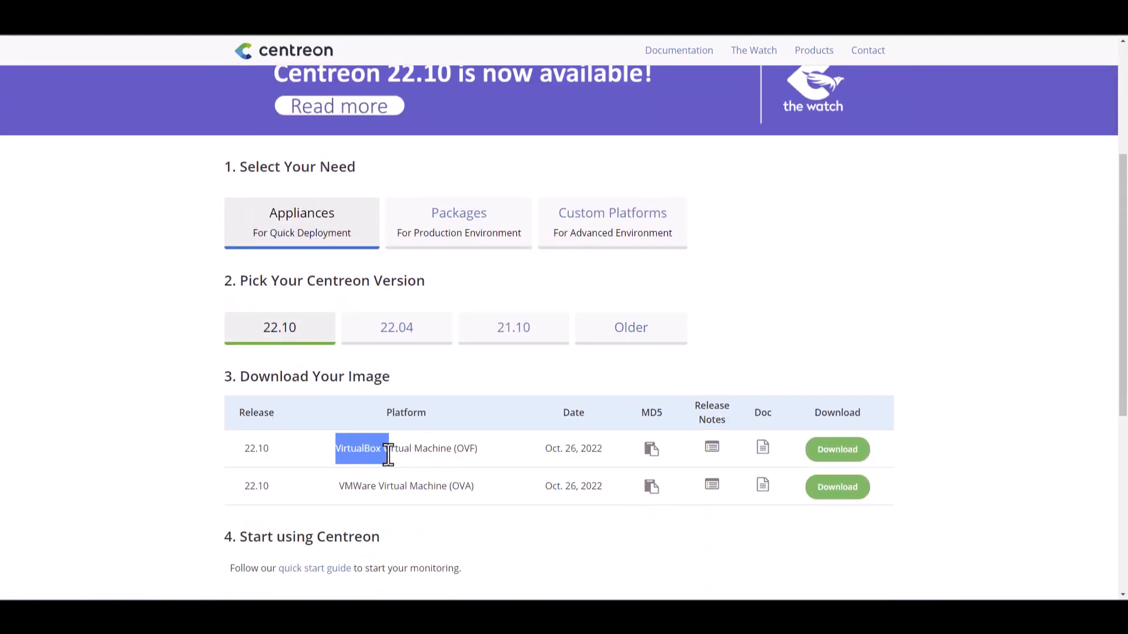
pyautogui.click(842, 457)
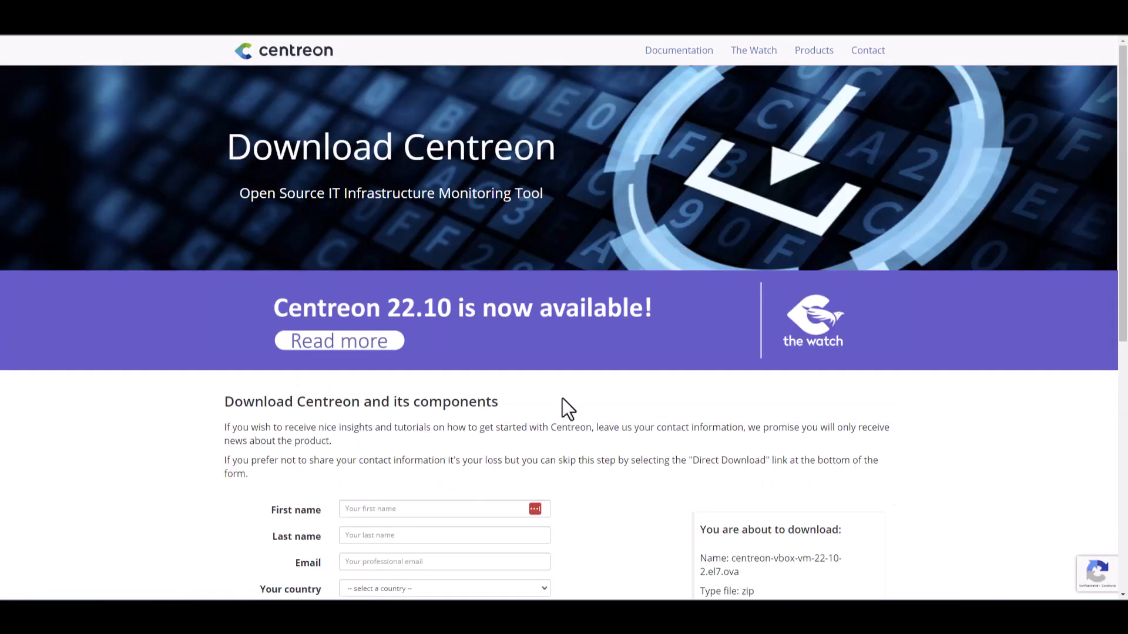
# Step: Use the Direct Download link to get the 22.10 VirtualBox archive without contact details
pyautogui.scroll(-5, 562, 405)
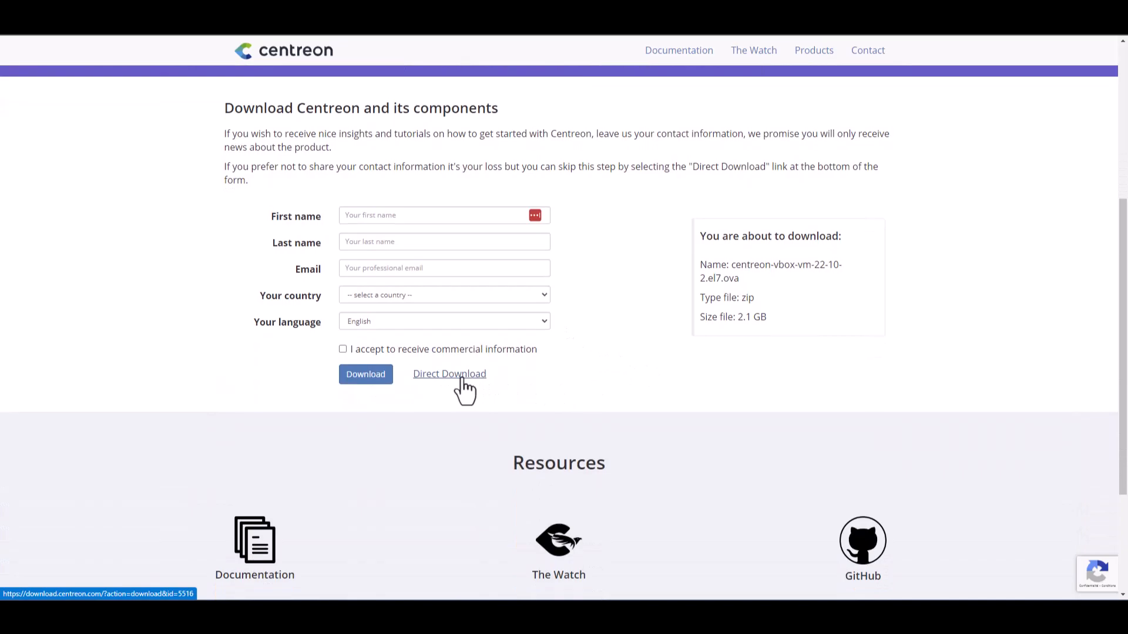
pyautogui.click(463, 381)
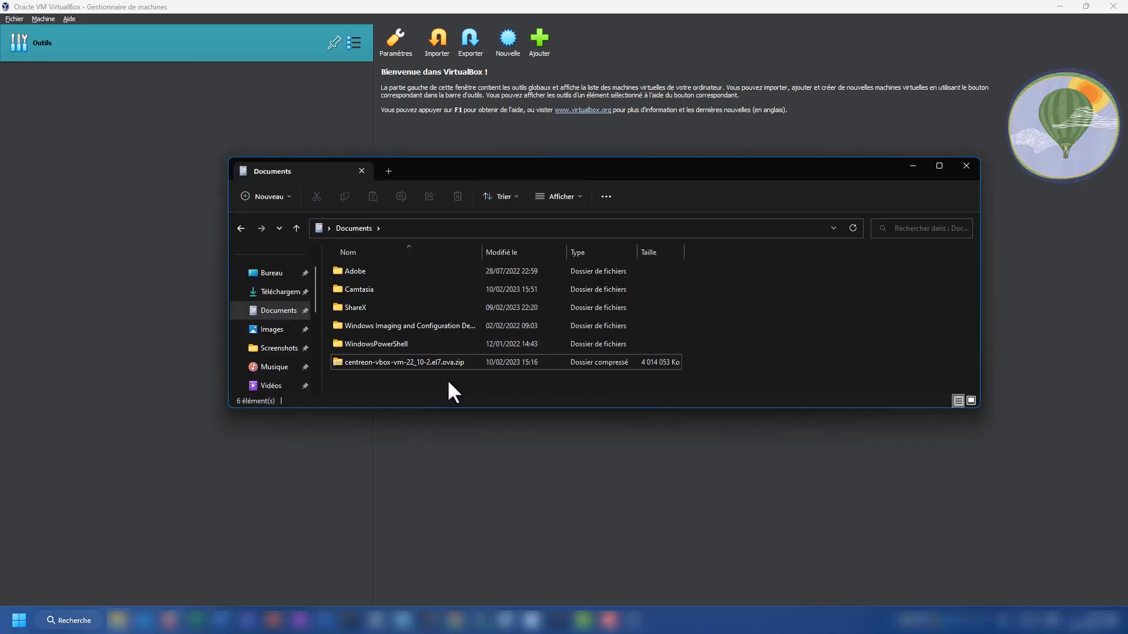
# Step: Extract all of centreon-vbox-vm-22_10-2.el7.ova.zip in Documents and select the extracted folder
pyautogui.click(425, 363)
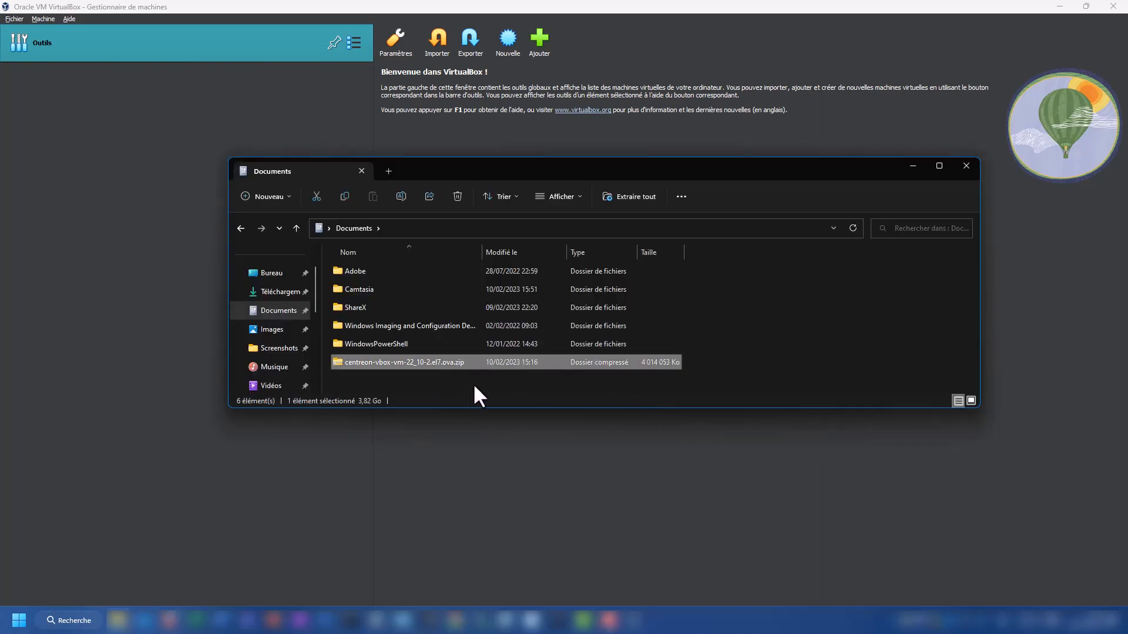
pyautogui.rightClick(418, 361)
pyautogui.click(509, 215)
pyautogui.click(665, 421)
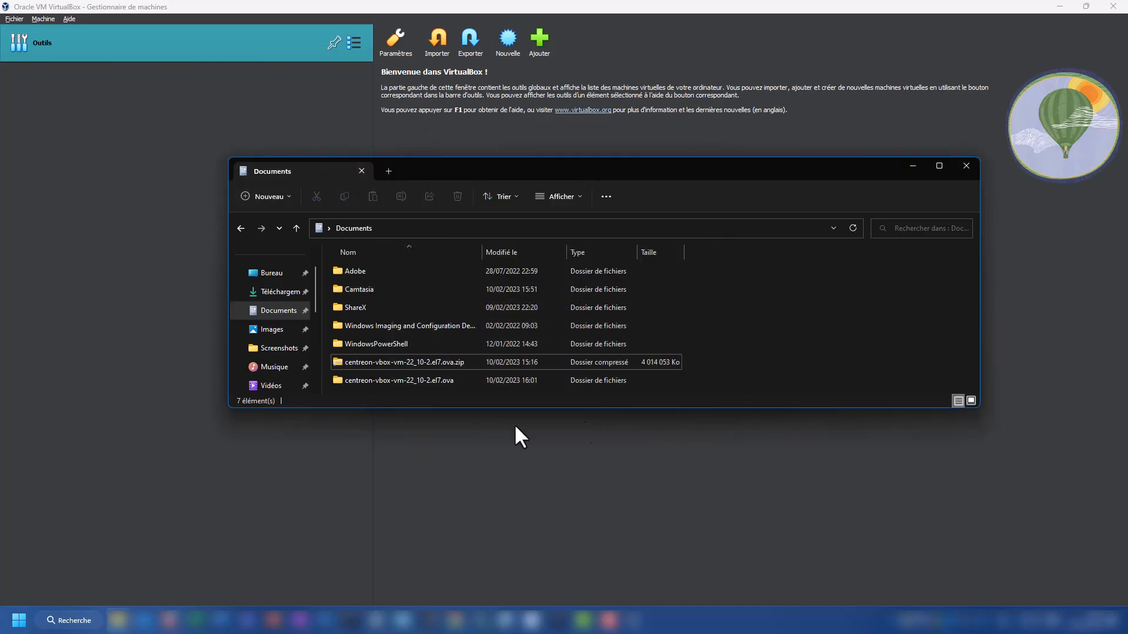
pyautogui.click(460, 382)
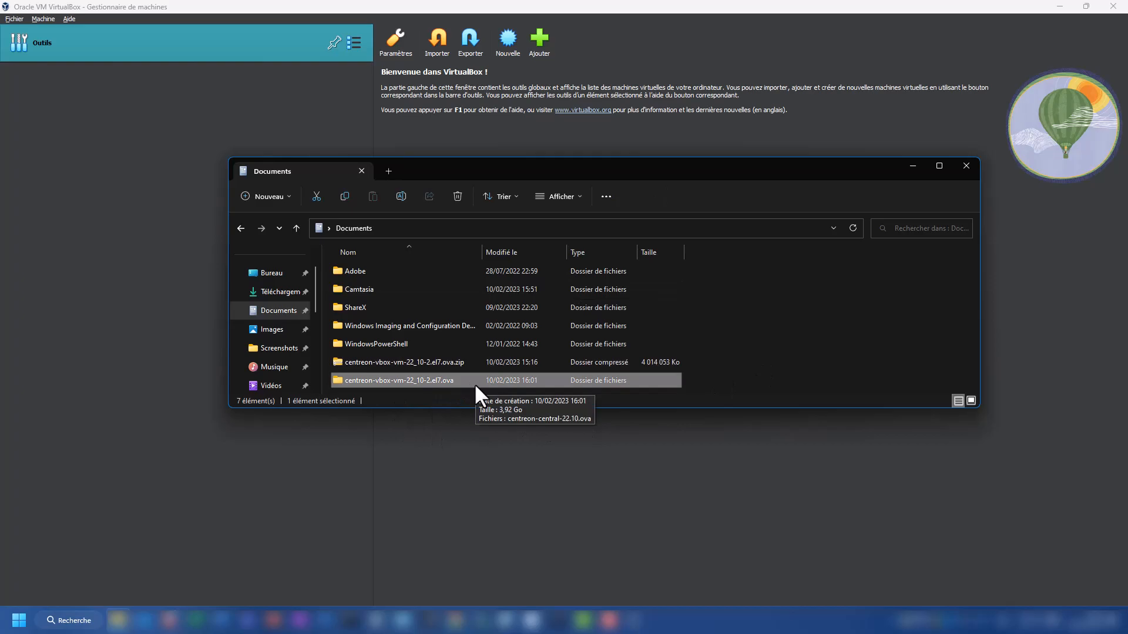
pyautogui.click(123, 147)
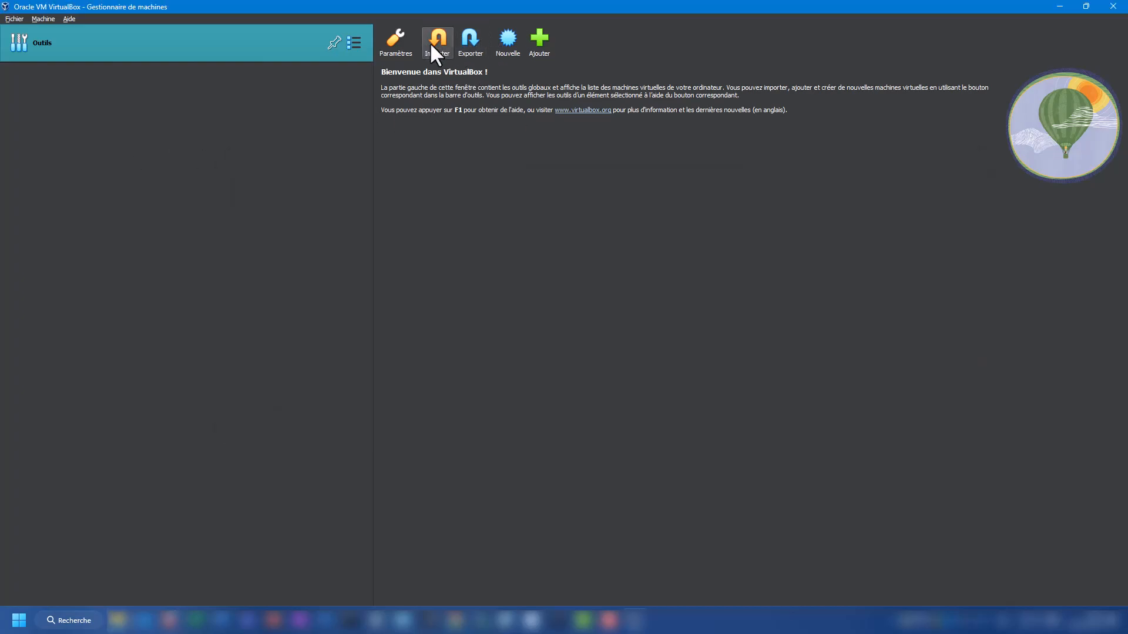
# Step: Choose Importer un appareil virtuel, pick centreon-central-22.10.ova from the extracted folder, and continue
pyautogui.click(13, 19)
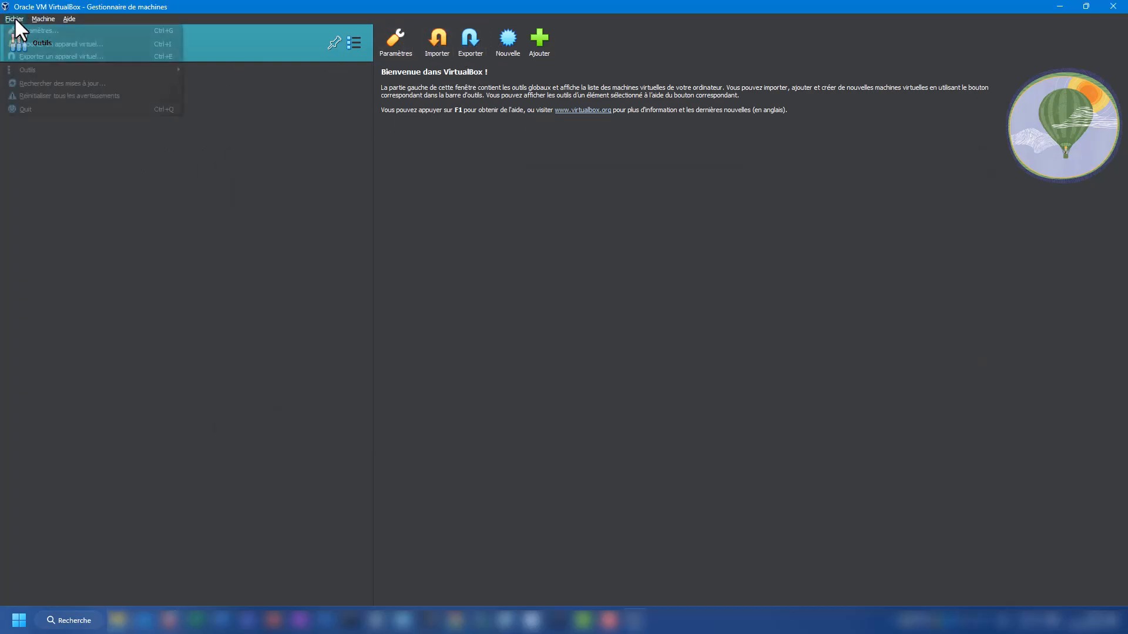
pyautogui.click(88, 44)
pyautogui.click(761, 273)
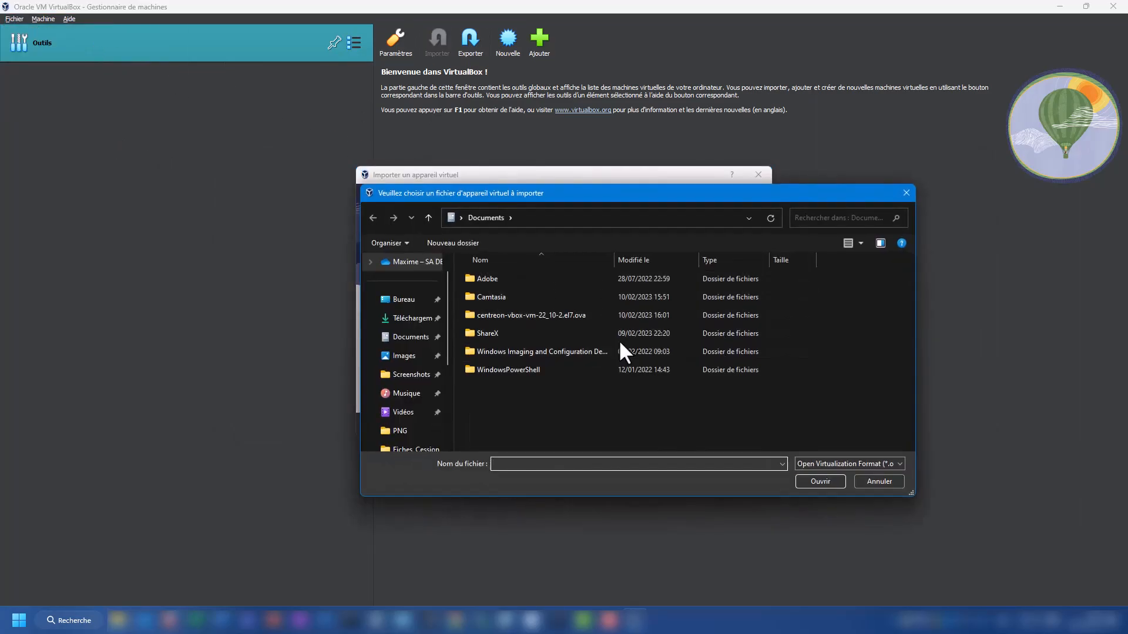
pyautogui.click(579, 315)
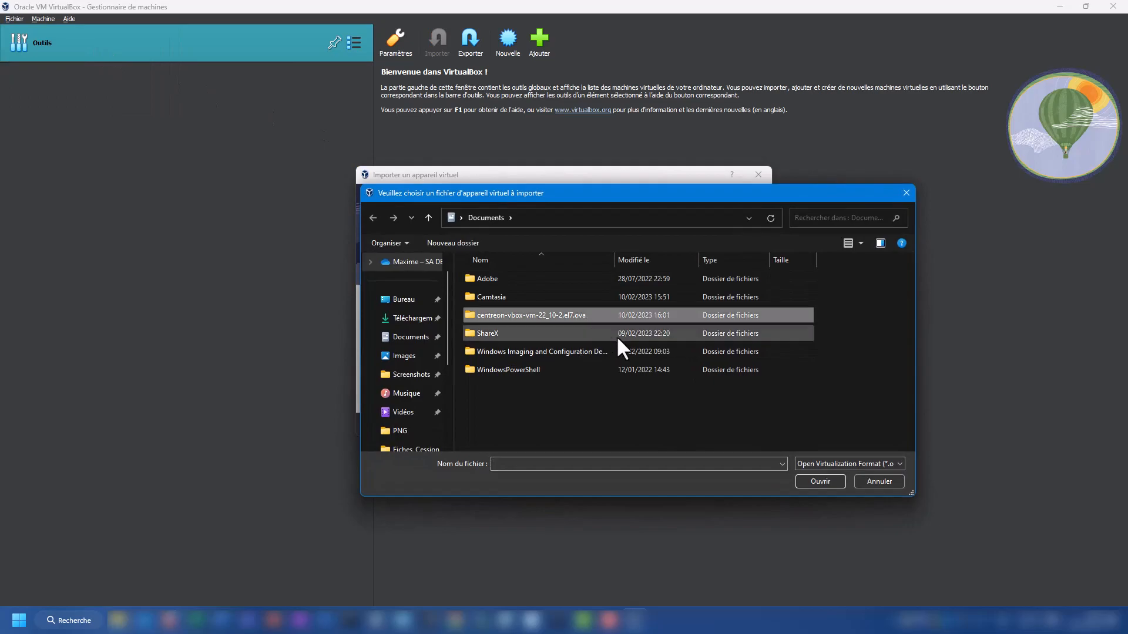
pyautogui.click(820, 481)
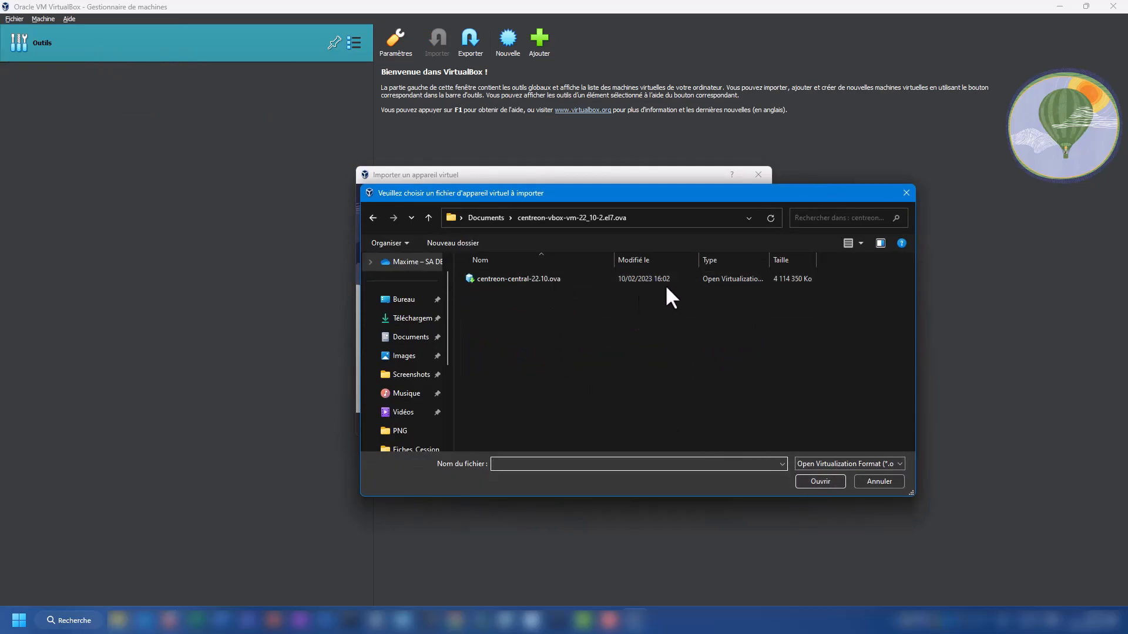
pyautogui.moveTo(767, 262); pyautogui.dragTo(810, 262)
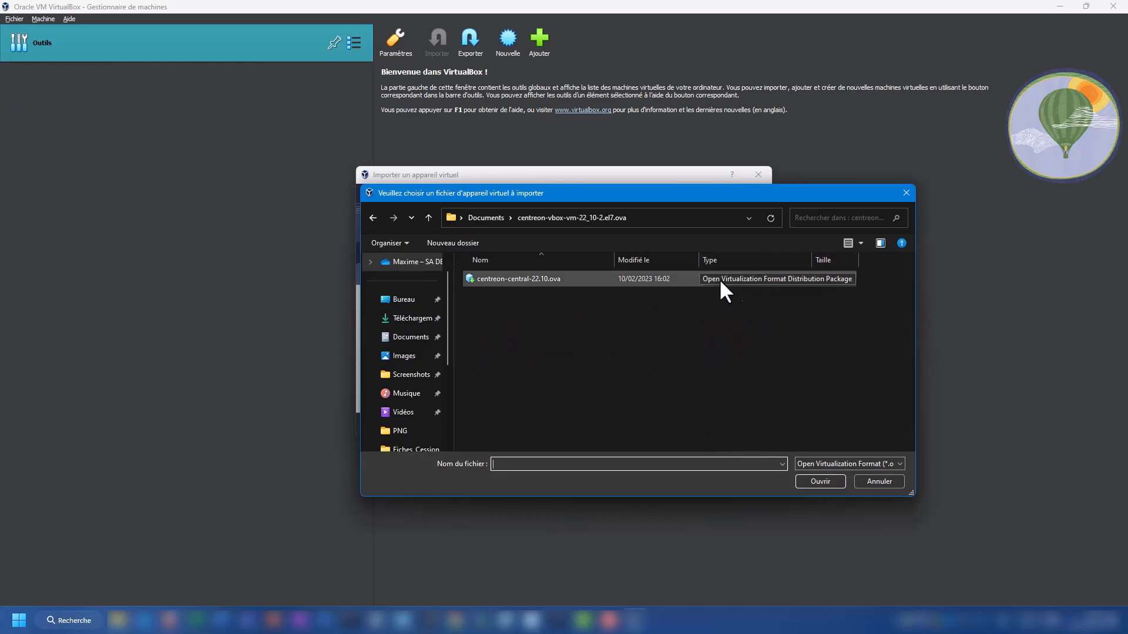
pyautogui.click(537, 280)
pyautogui.click(820, 481)
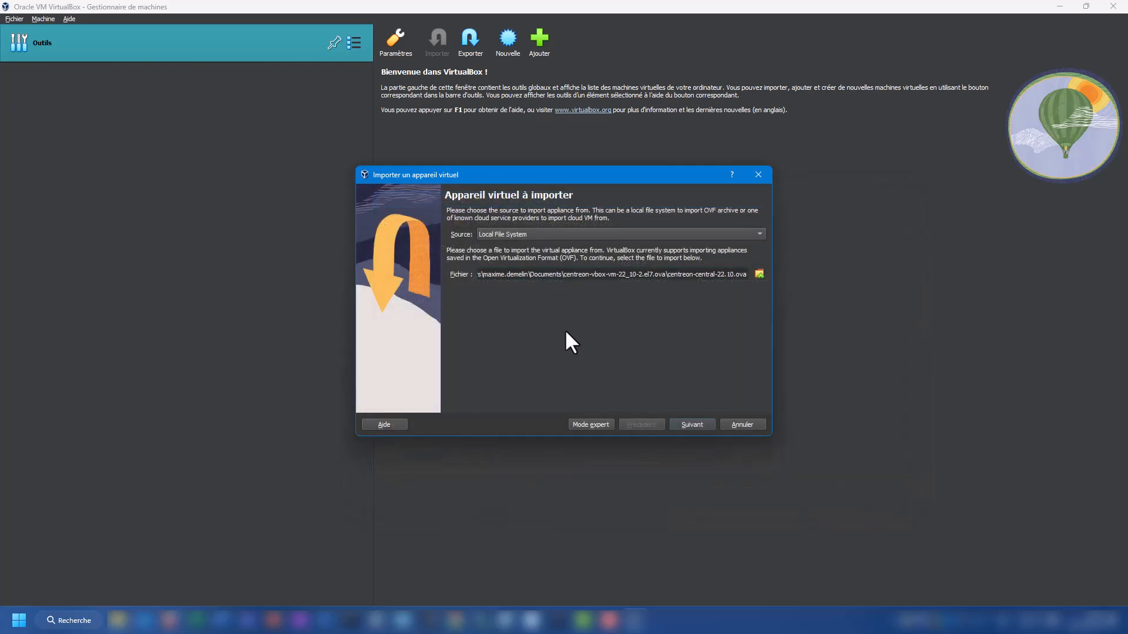
pyautogui.click(694, 418)
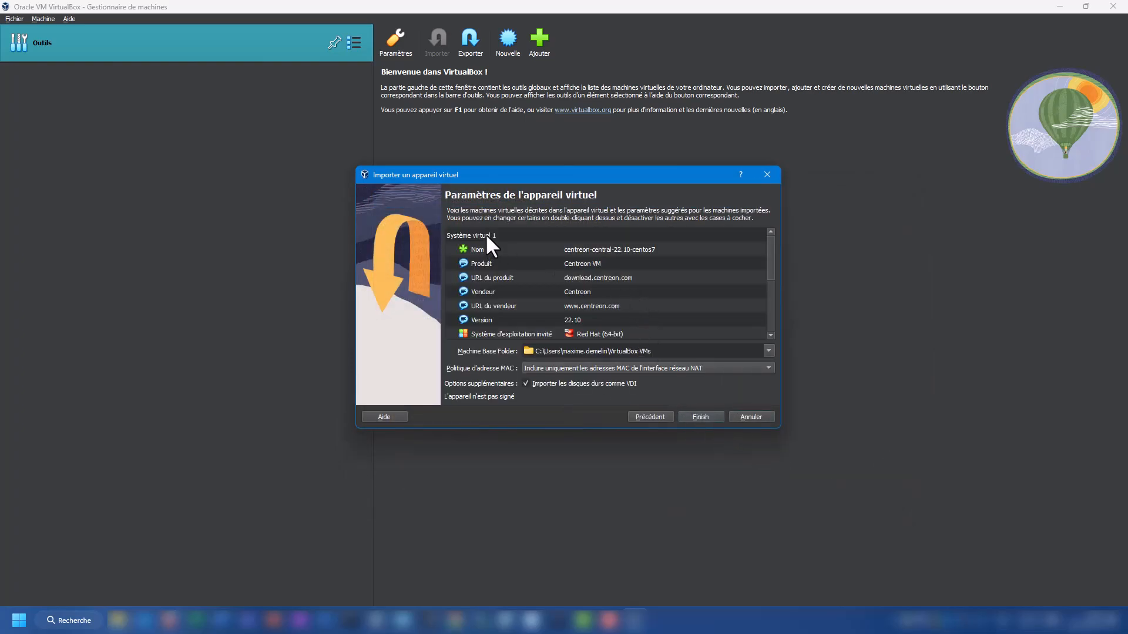
# Step: Review the product, version and memory settings, then import the appliance as centreon-central-22.10-centos7
pyautogui.click(585, 264)
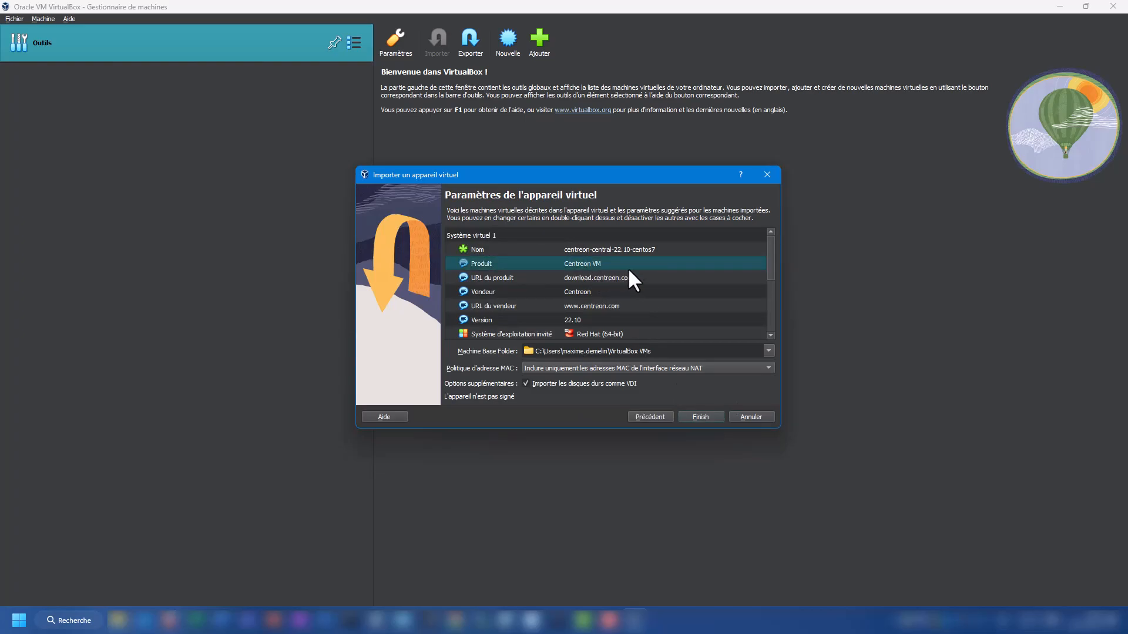
pyautogui.click(592, 319)
pyautogui.scroll(-2, 653, 284)
pyautogui.click(653, 281)
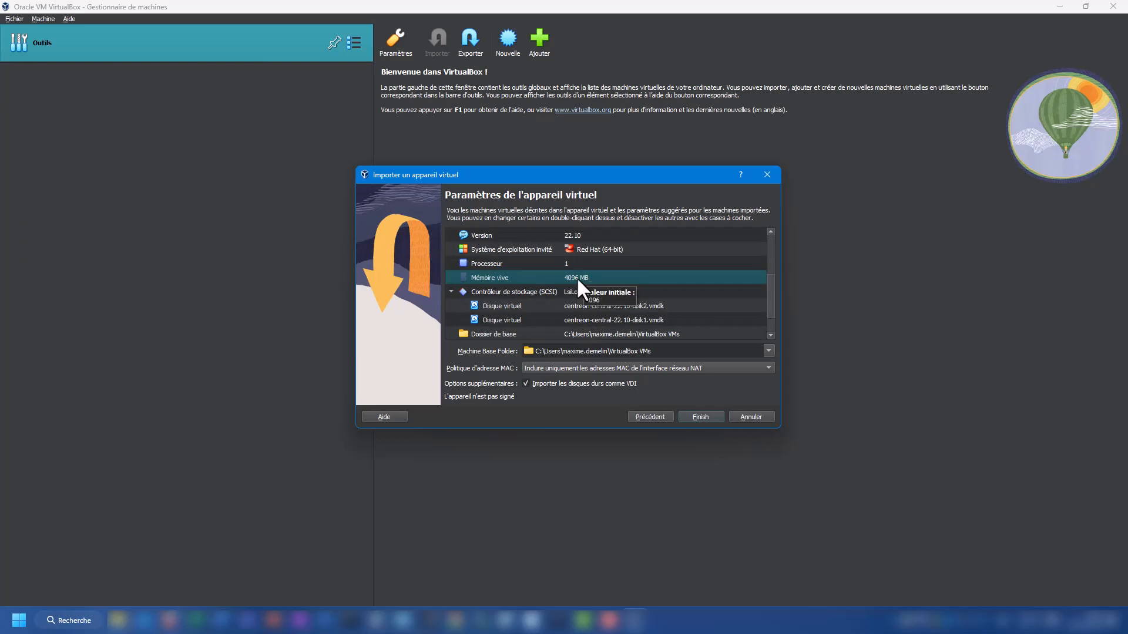
pyautogui.scroll(-1, 646, 275)
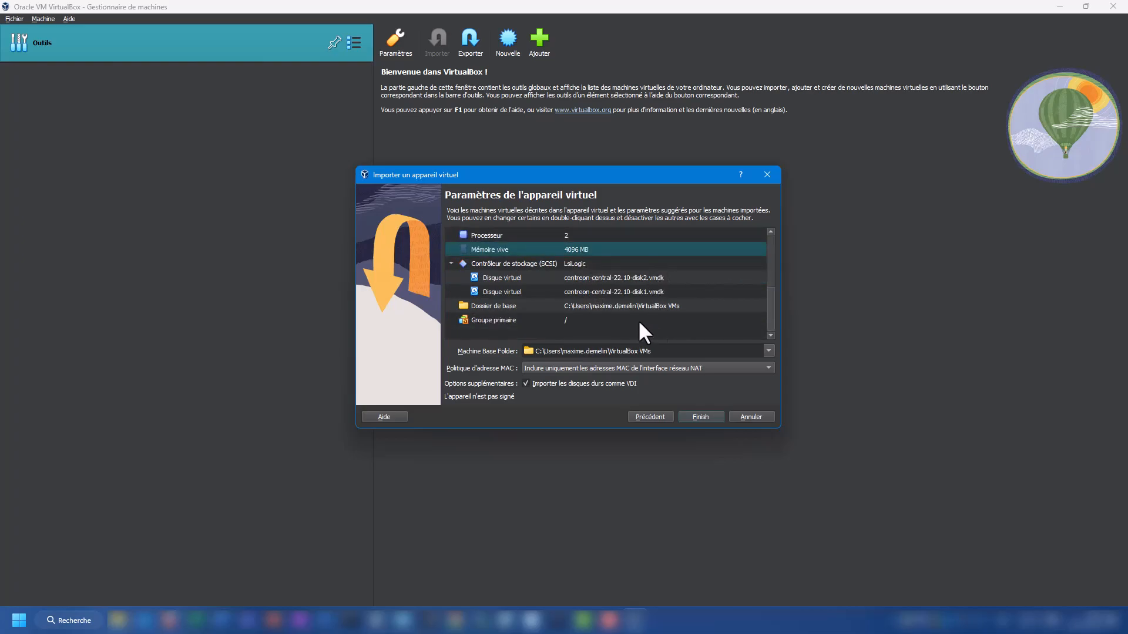
pyautogui.click(699, 416)
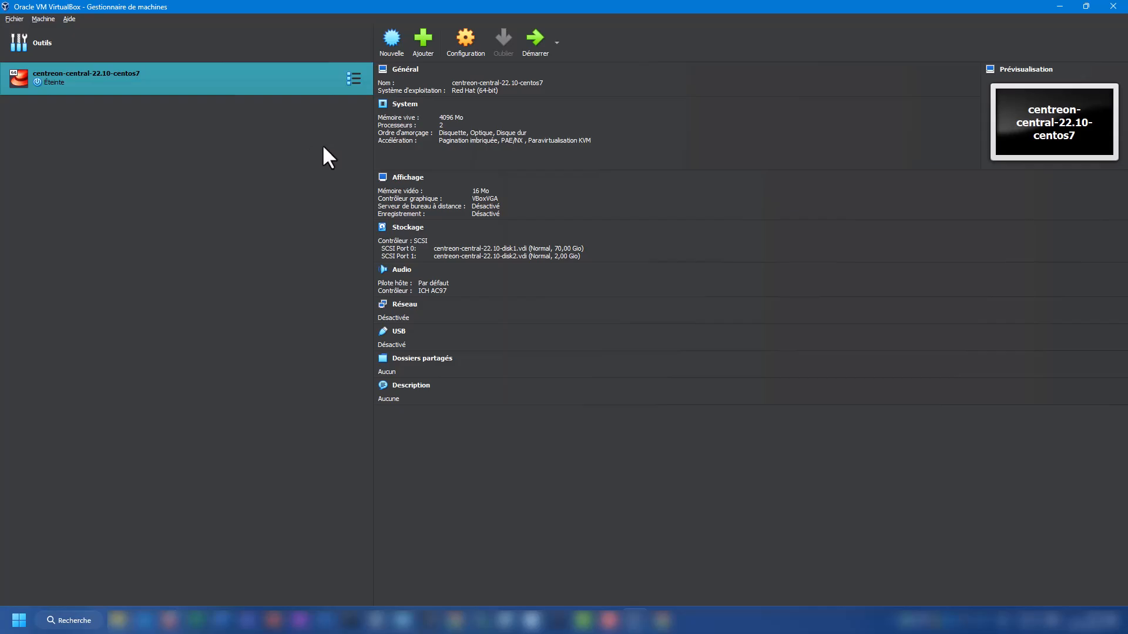
# Step: Review the VM's system and storage settings: 4096 MB memory, UTC clock, 70 GiB and 2 GiB disks
pyautogui.click(464, 40)
pyautogui.click(420, 215)
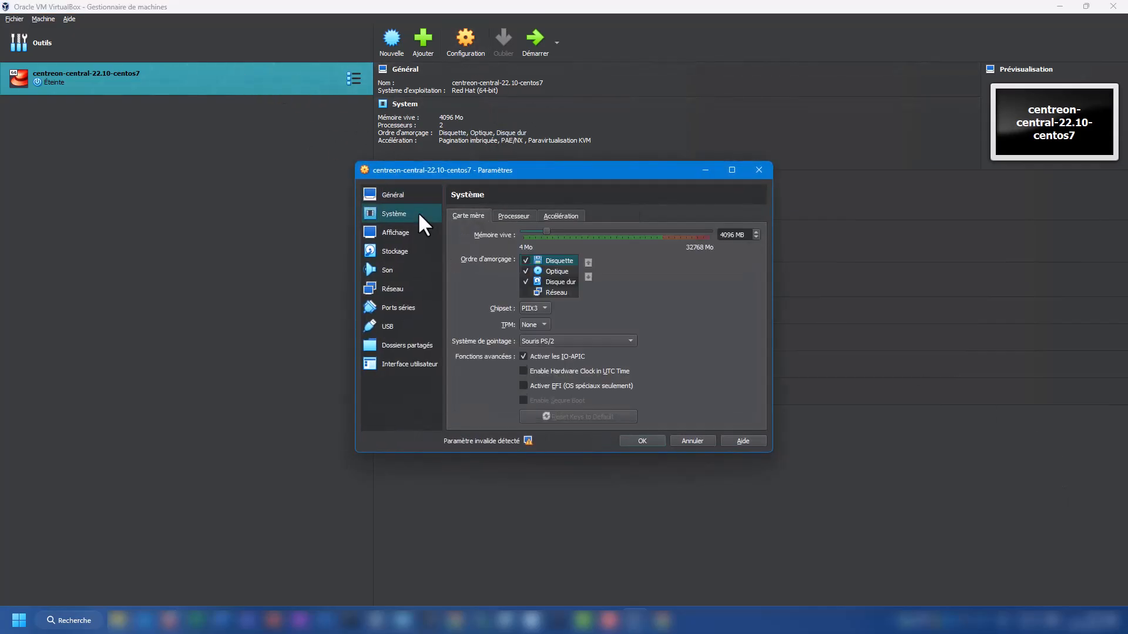
pyautogui.click(522, 219)
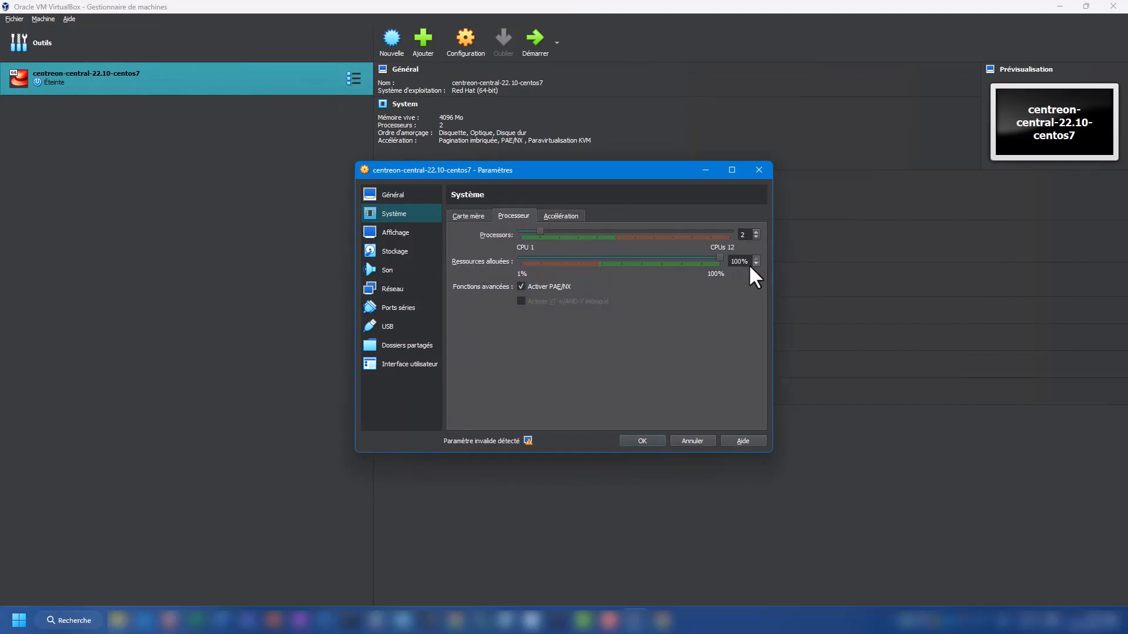
pyautogui.click(475, 216)
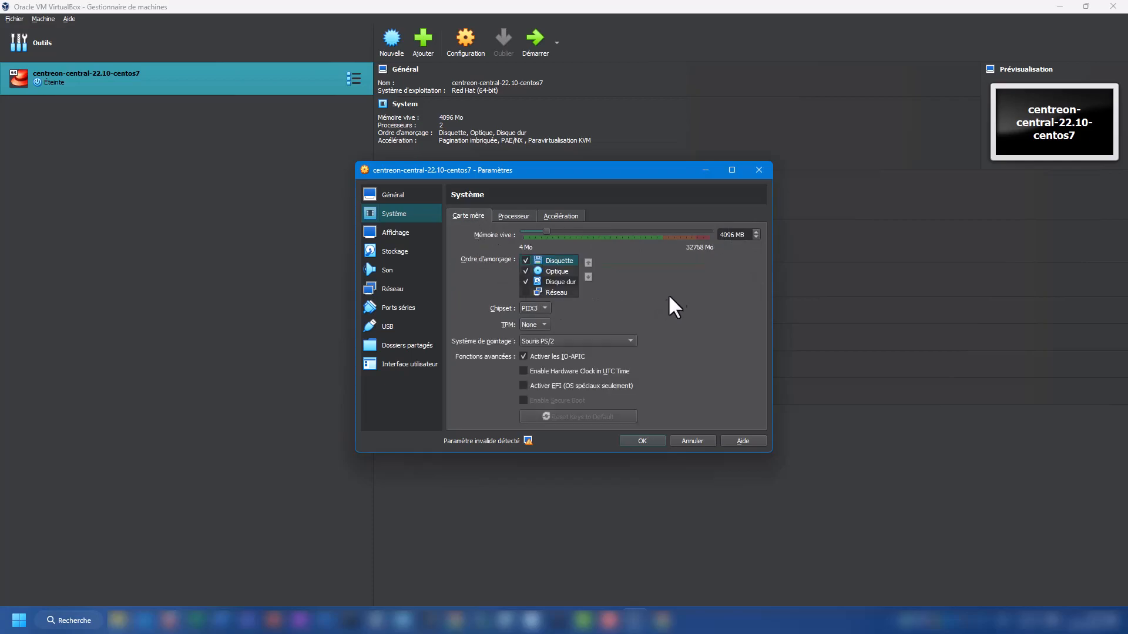
pyautogui.moveTo(722, 235); pyautogui.dragTo(747, 235)
pyautogui.click(525, 372)
pyautogui.click(399, 251)
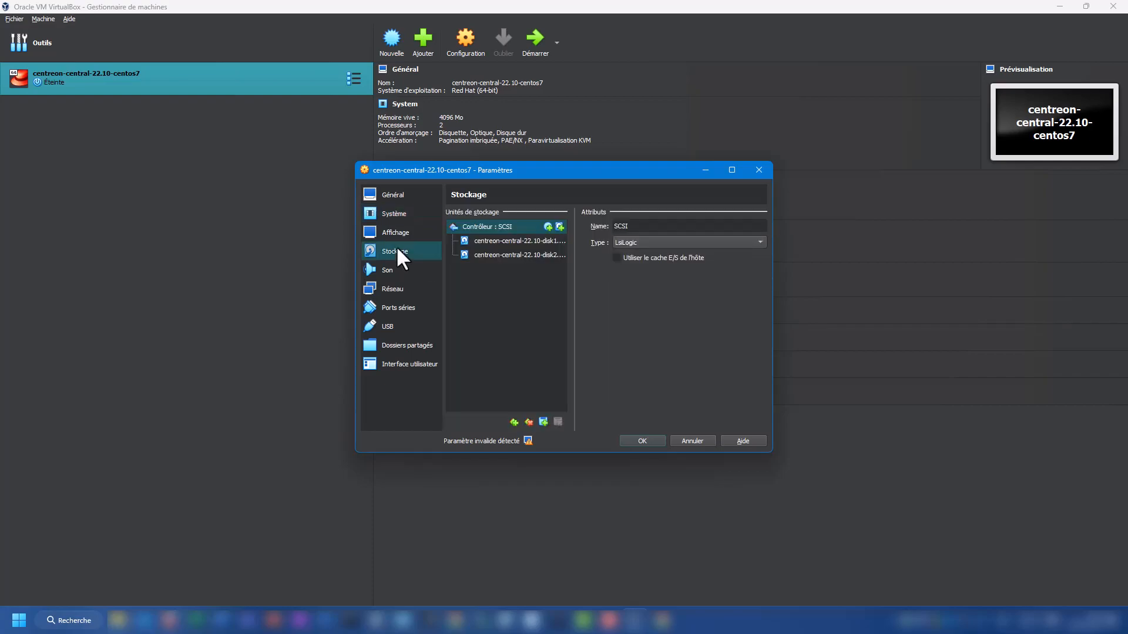
pyautogui.click(544, 240)
pyautogui.click(541, 255)
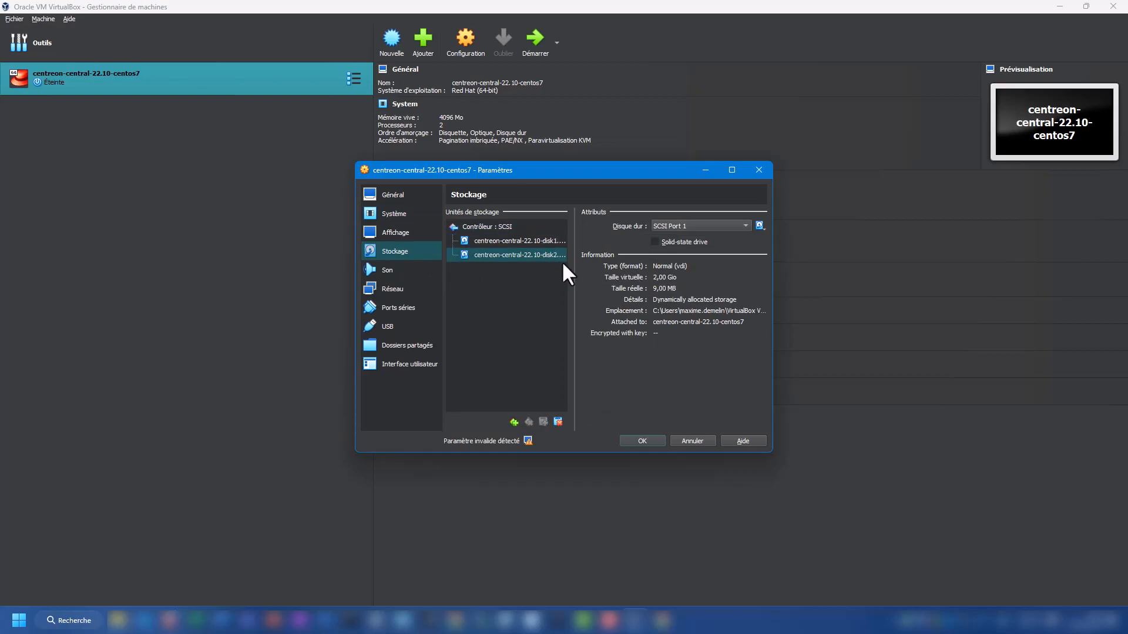
# Step: Look through the VM's network adapter tabs and return to Adapter 1
pyautogui.click(394, 291)
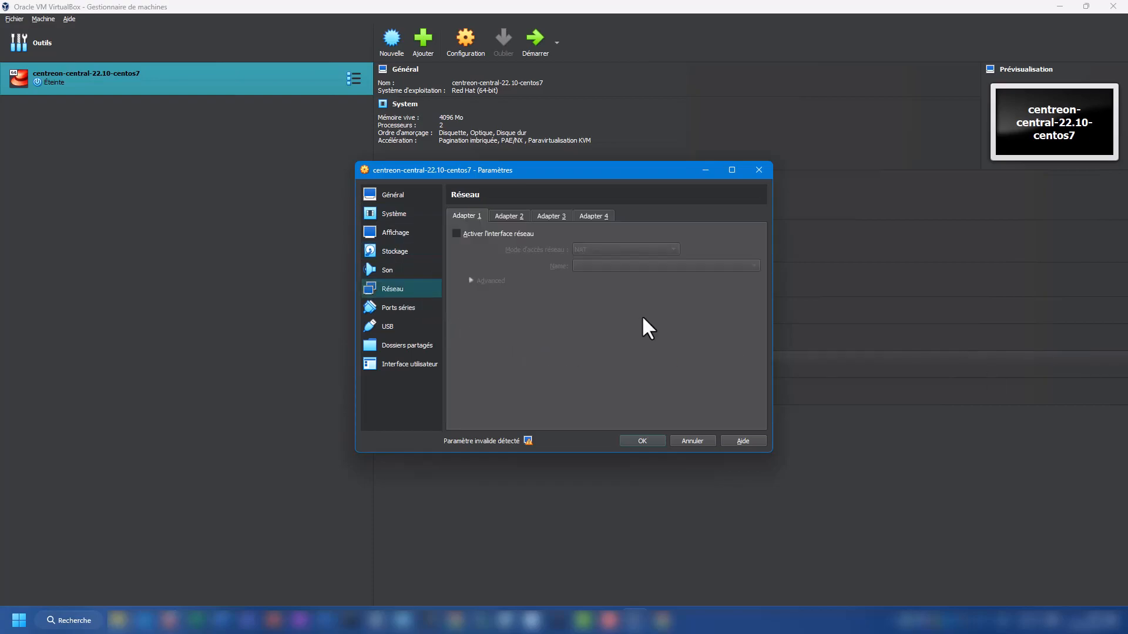
pyautogui.click(510, 217)
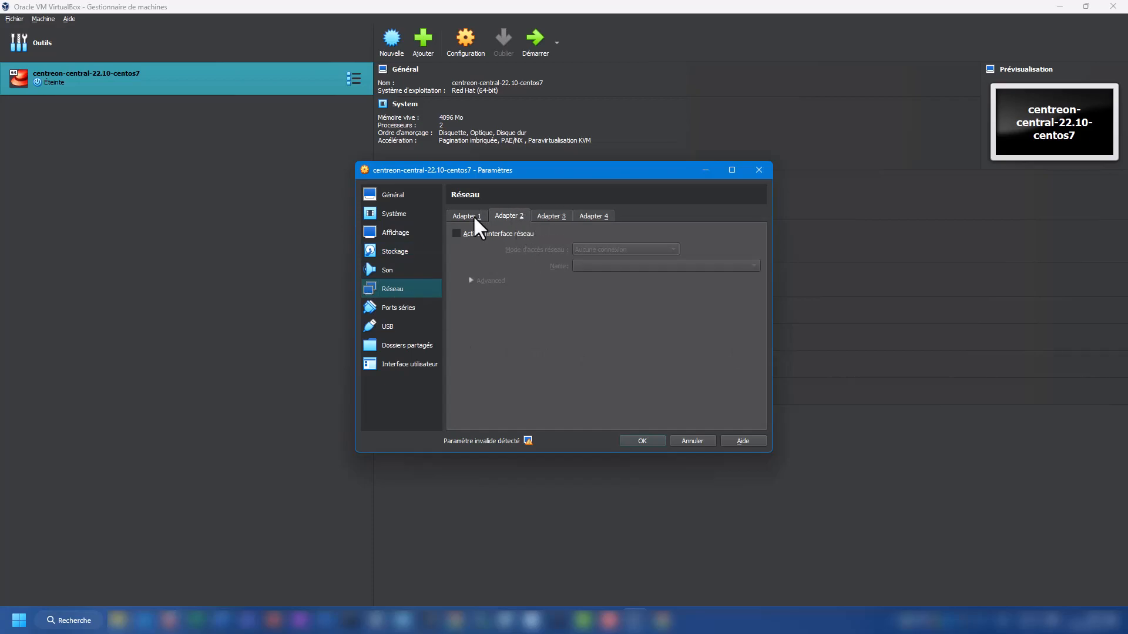
pyautogui.click(551, 217)
pyautogui.click(582, 217)
pyautogui.click(551, 216)
pyautogui.click(508, 216)
pyautogui.click(469, 217)
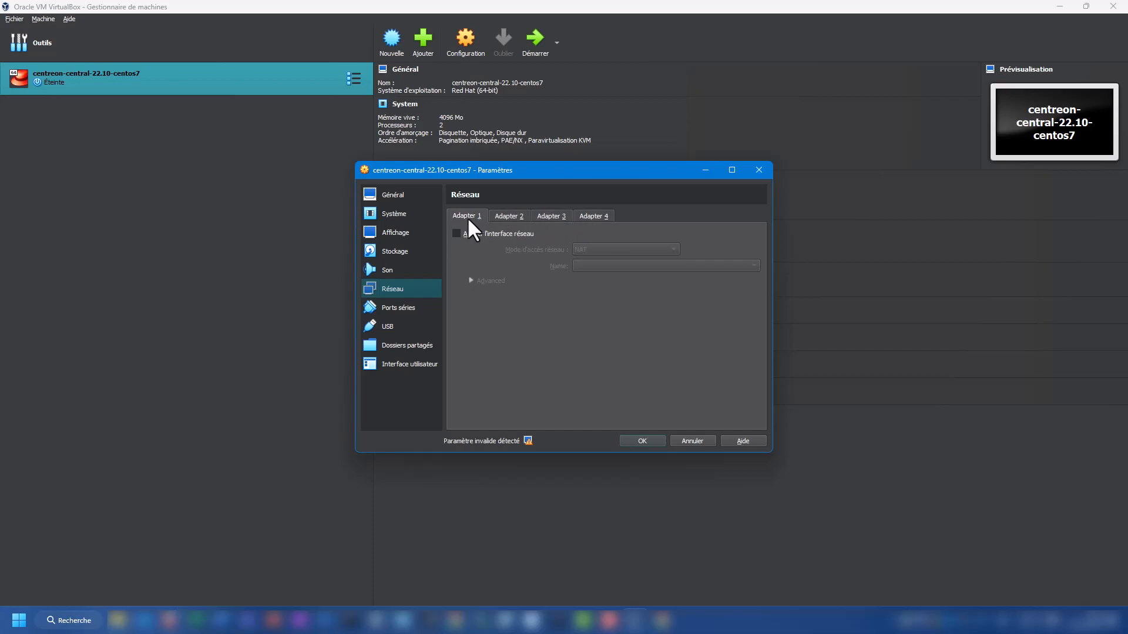
# Step: Enable Adapter 1 in Accès par pont mode on the Realtek PCIe GbE Family Controller and save
pyautogui.click(456, 234)
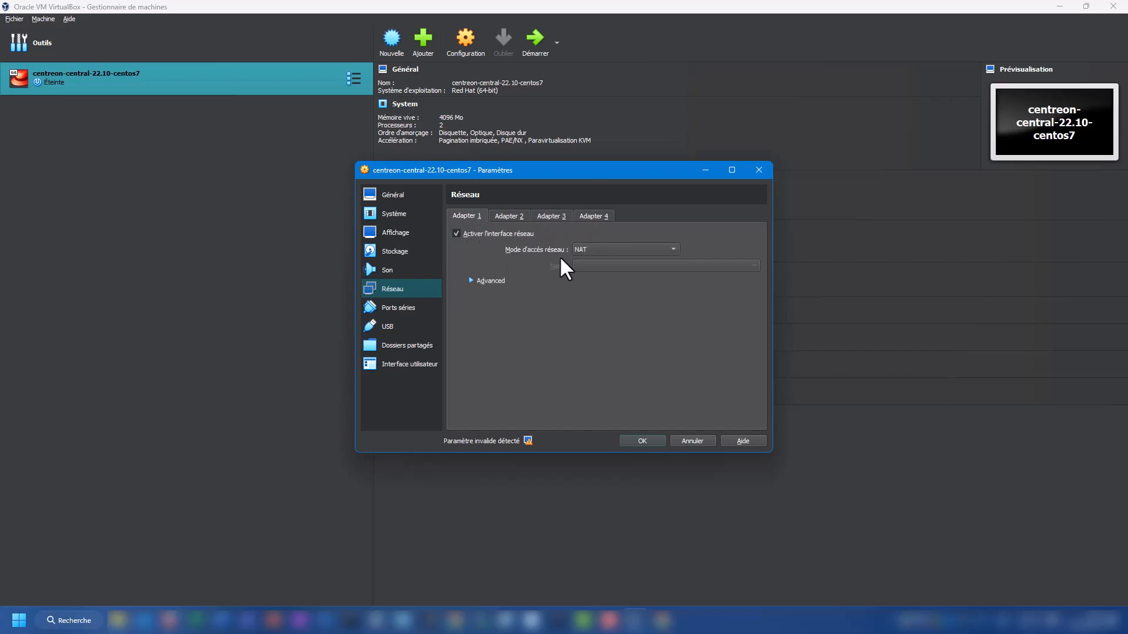
pyautogui.click(587, 250)
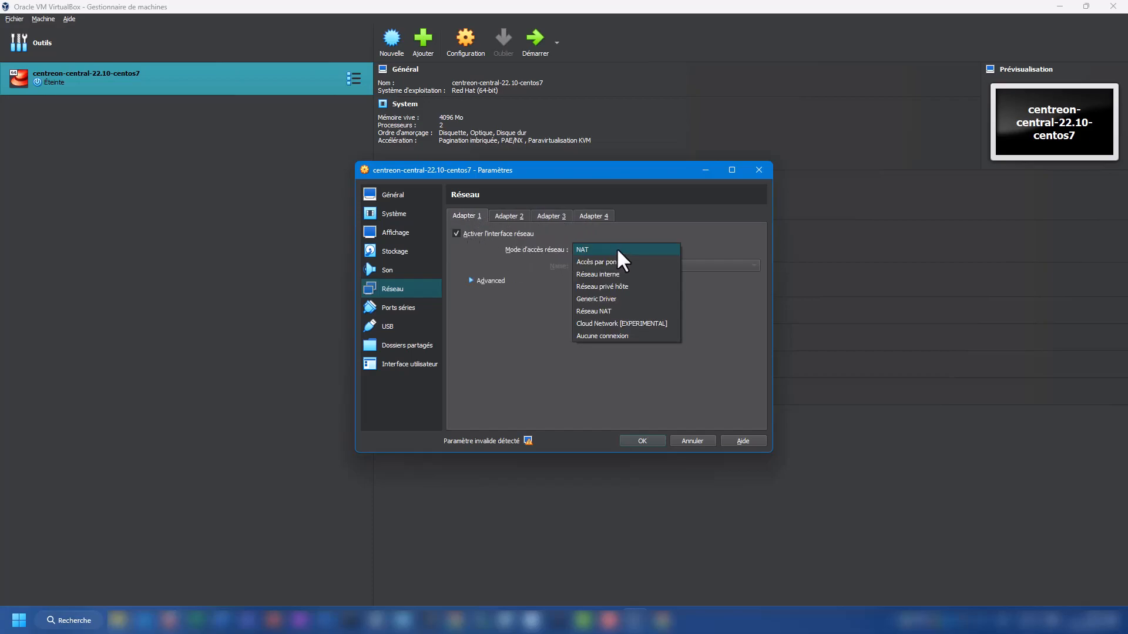
pyautogui.click(611, 262)
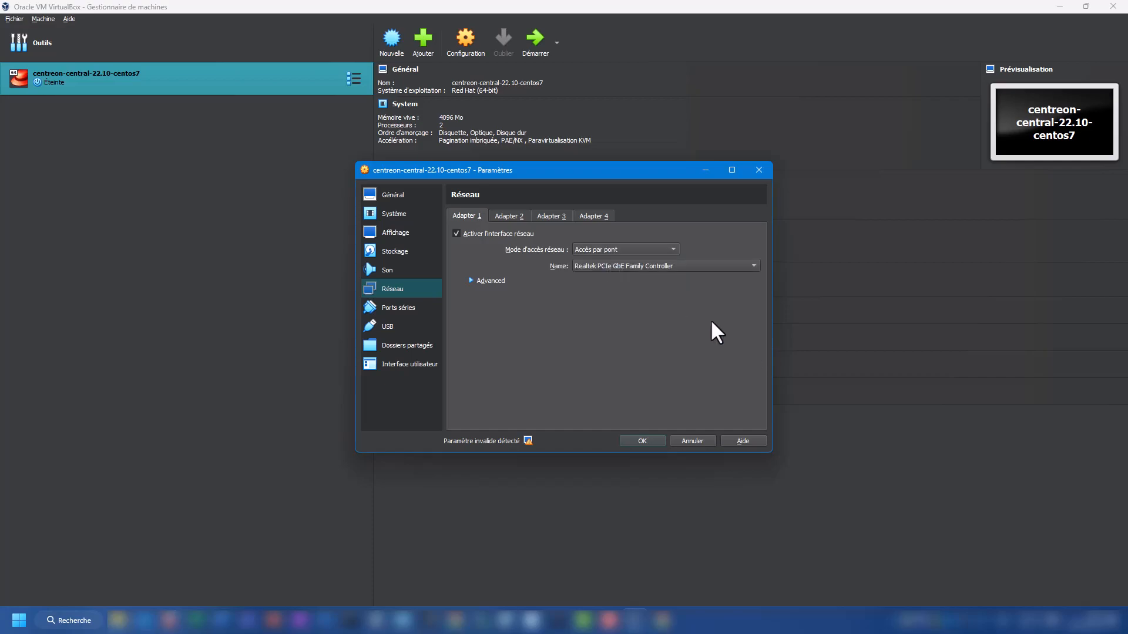
pyautogui.click(613, 268)
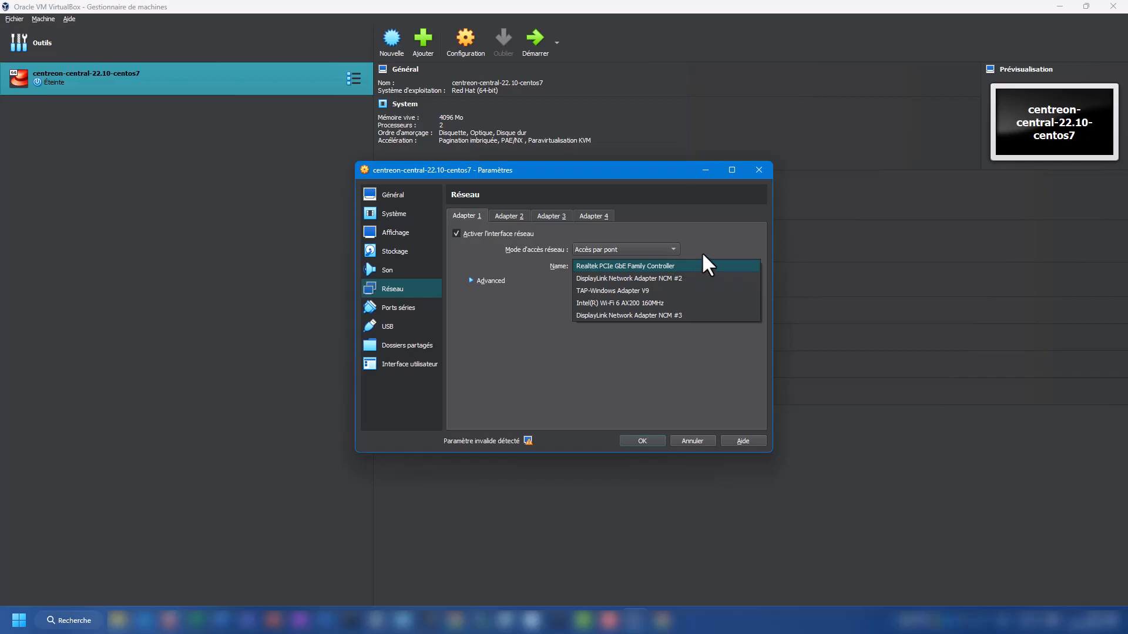
pyautogui.click(627, 265)
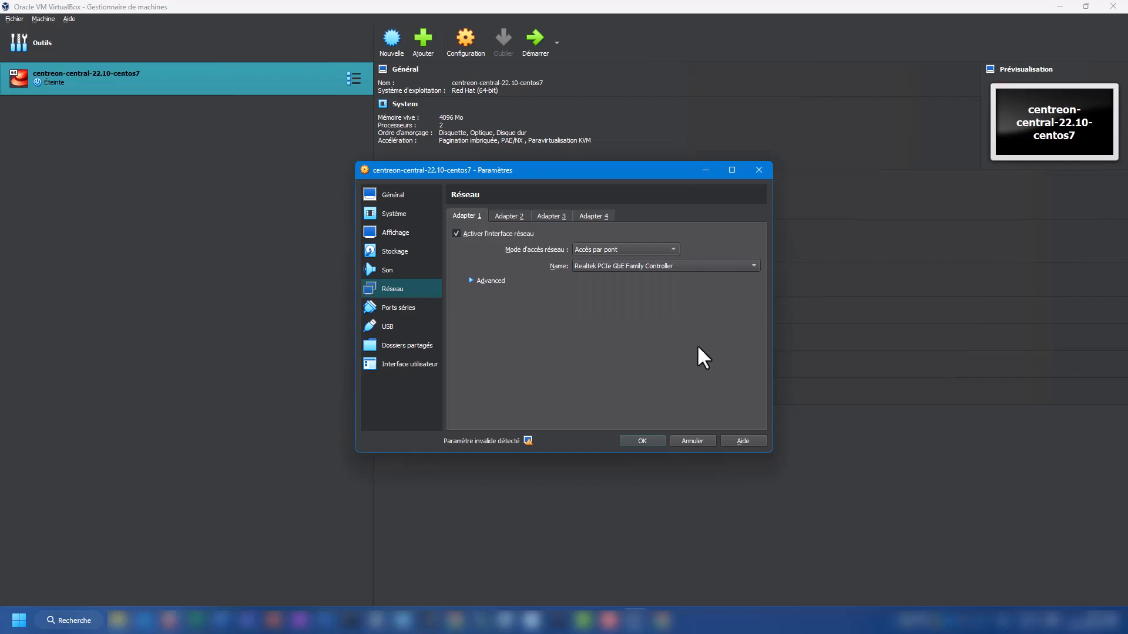
pyautogui.click(644, 443)
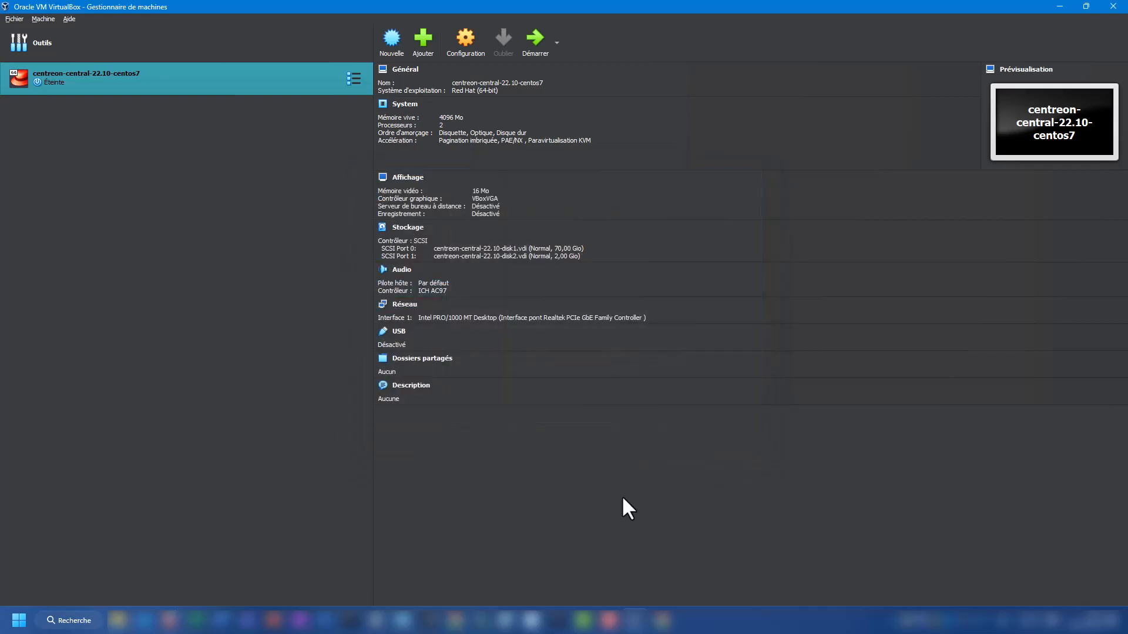
pyautogui.click(531, 38)
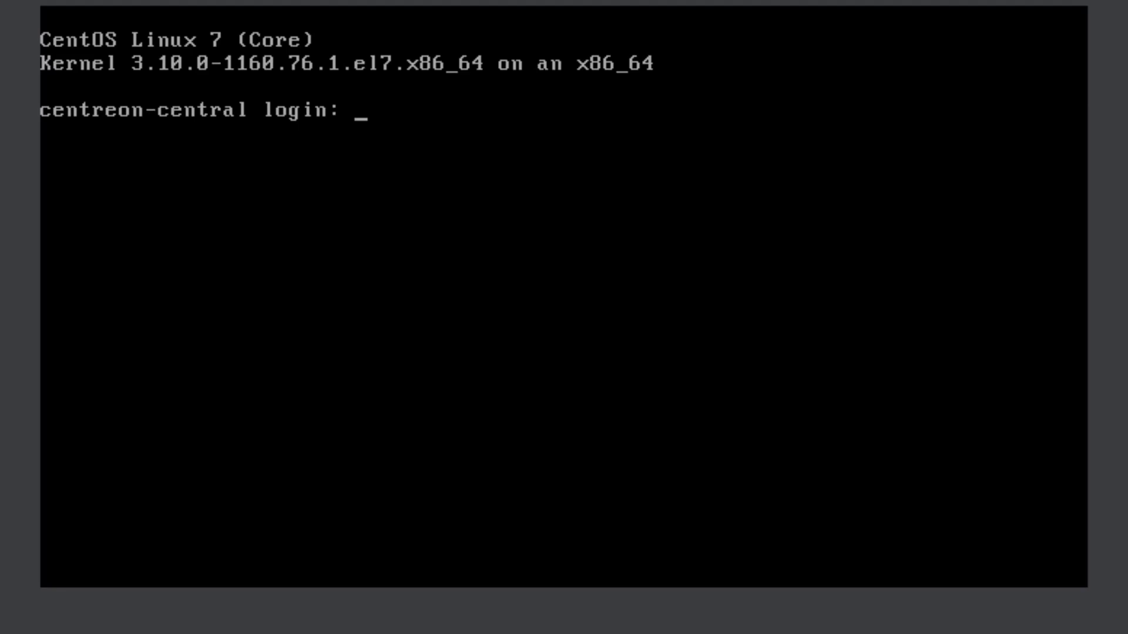
# Step: Log in as root at the centreon-central console prompt
pyautogui.write('root')
pyautogui.press('Return')
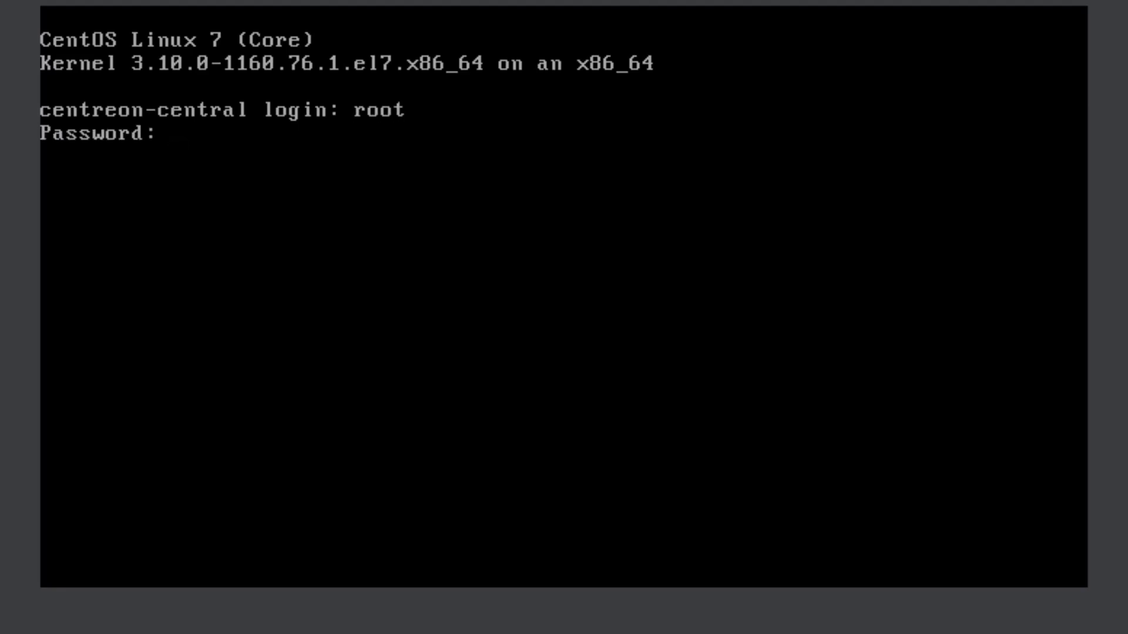
pyautogui.press('Return')
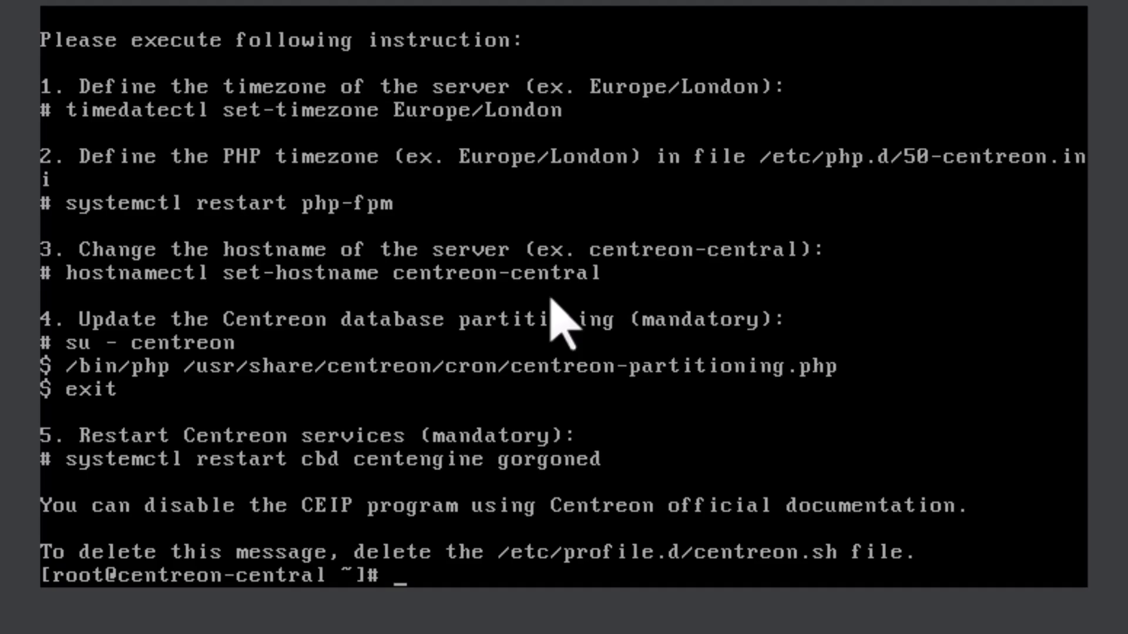
# Step: Run ip addr to list the VM's network addresses, showing 192.168.0.59
pyautogui.write('ip')
pyautogui.hotkey('ctrl', 'l')
pyautogui.write('addr')
pyautogui.press('Return')
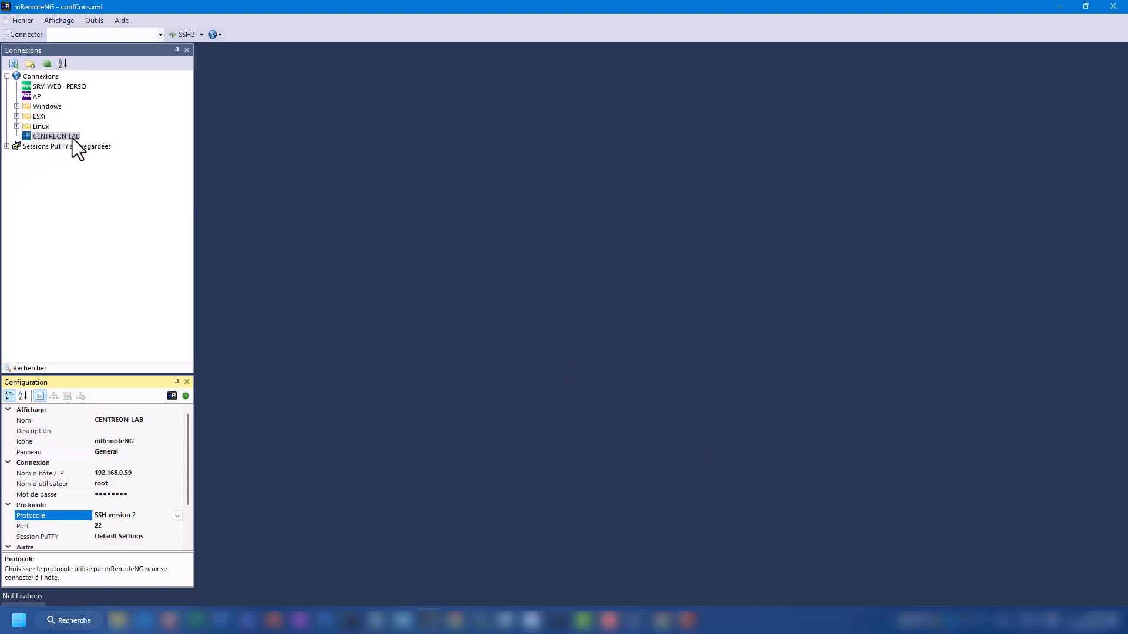
# Step: Connect to CENTREON-LAB over SSH in mRemoteNG, accepting the server's host key
pyautogui.doubleClick(65, 139)
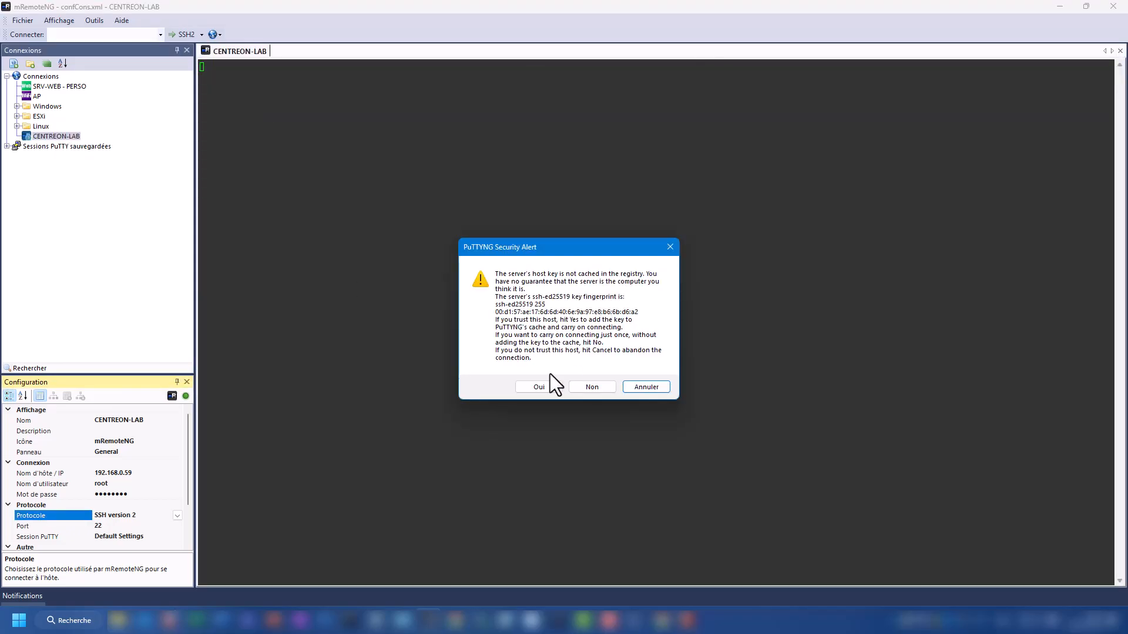
pyautogui.click(536, 384)
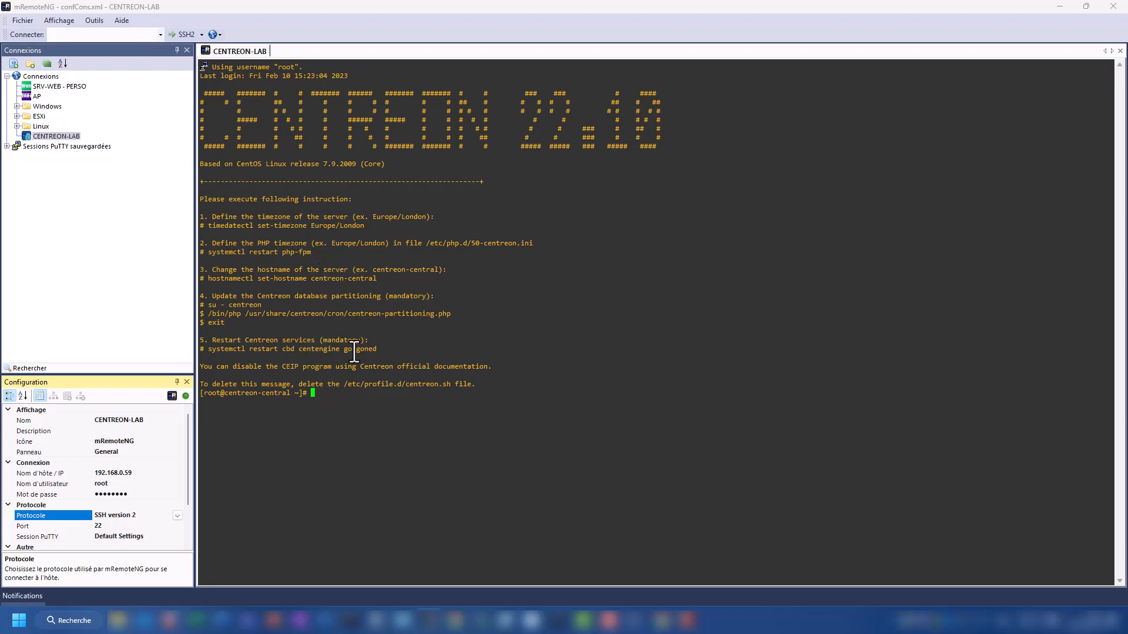
pyautogui.moveTo(200, 219); pyautogui.dragTo(246, 344)
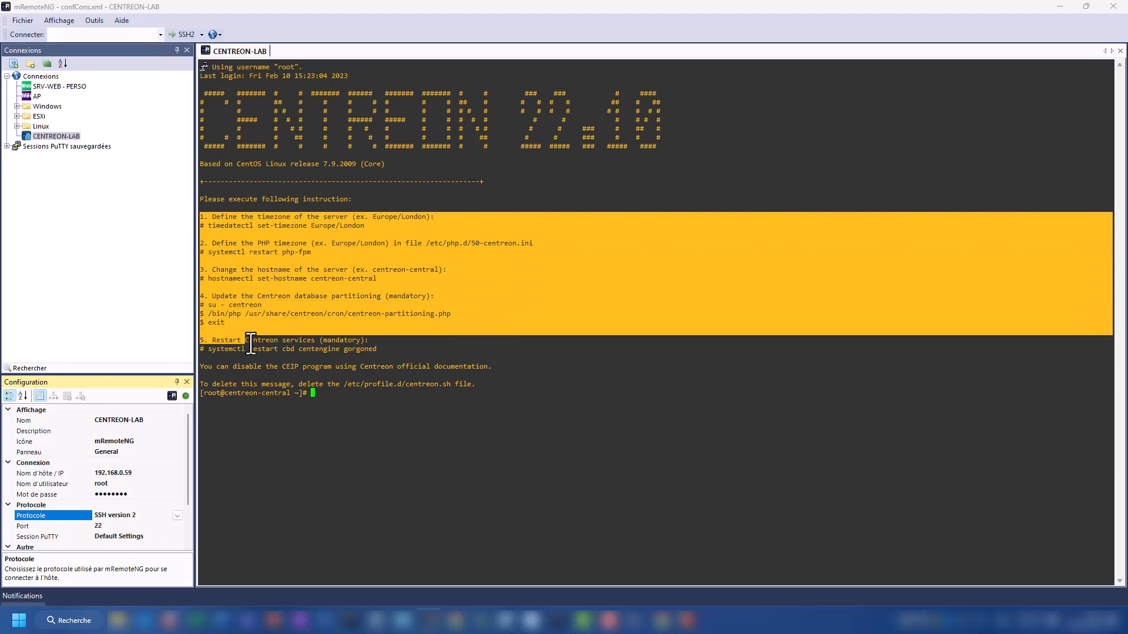
pyautogui.click(448, 415)
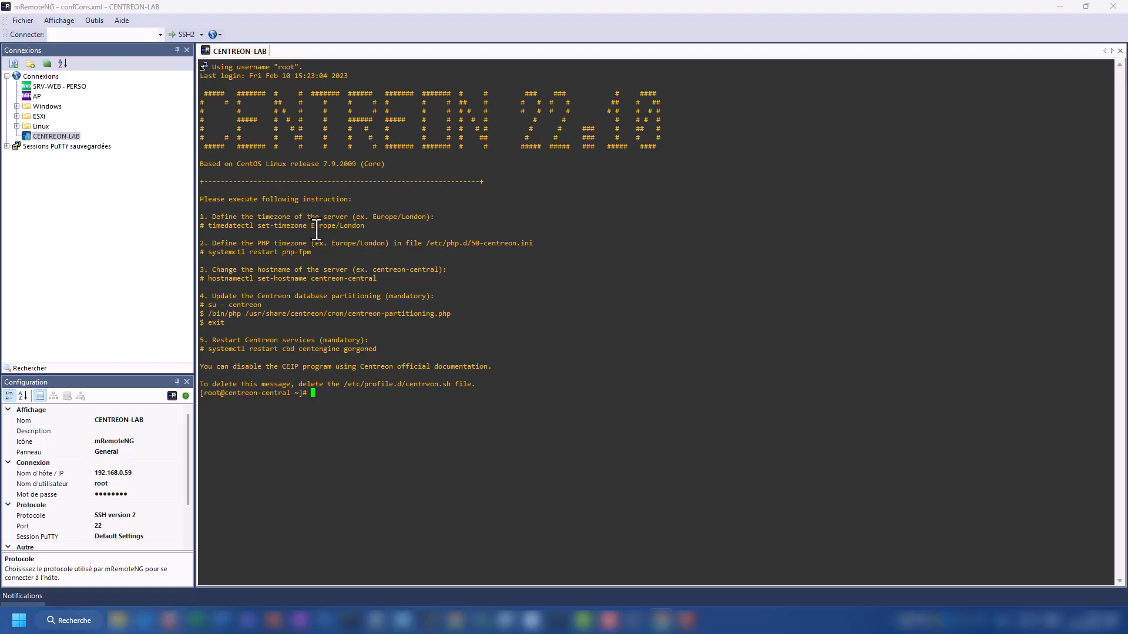
# Step: Paste and run timedatectl set-timezone Europe/London at the server prompt
pyautogui.moveTo(365, 225); pyautogui.dragTo(208, 225)
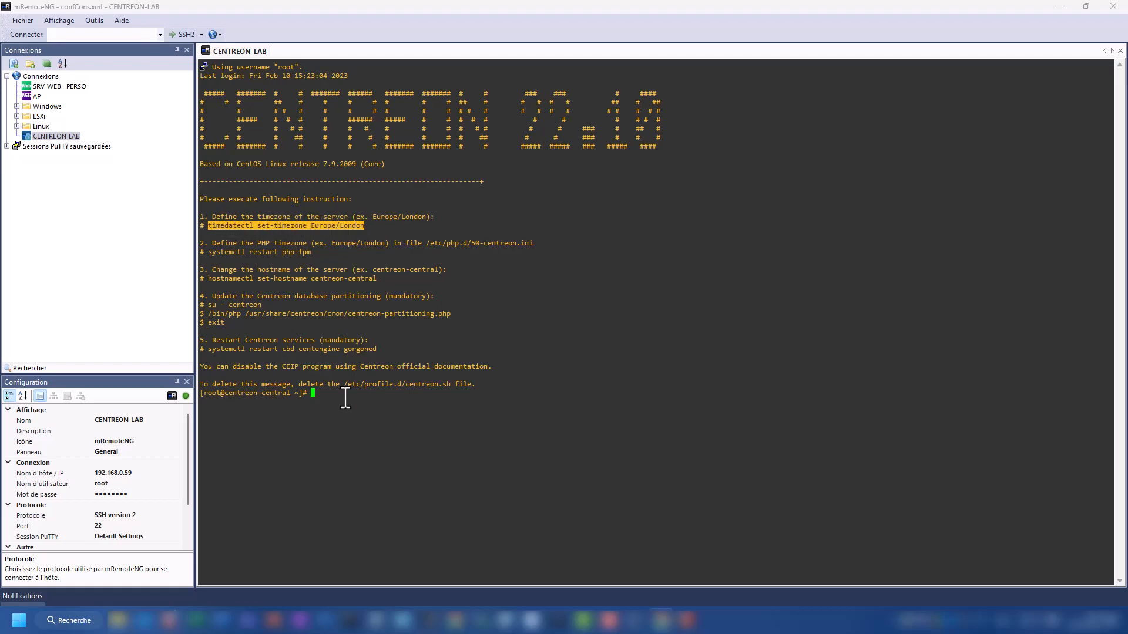
pyautogui.rightClick(345, 400)
pyautogui.press('Return')
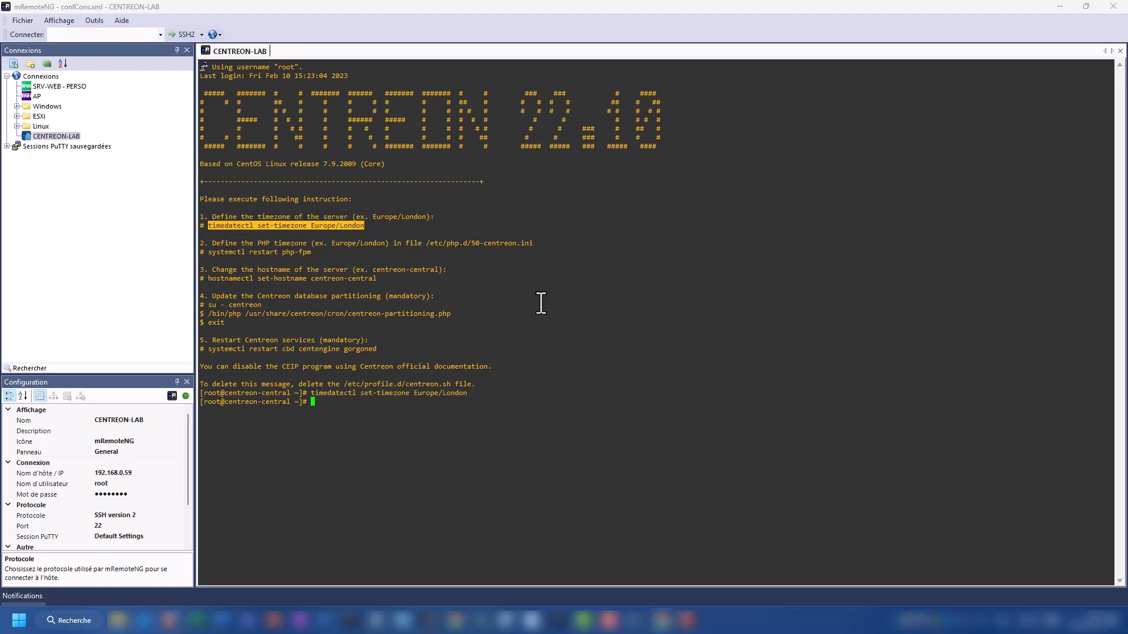
pyautogui.click(546, 391)
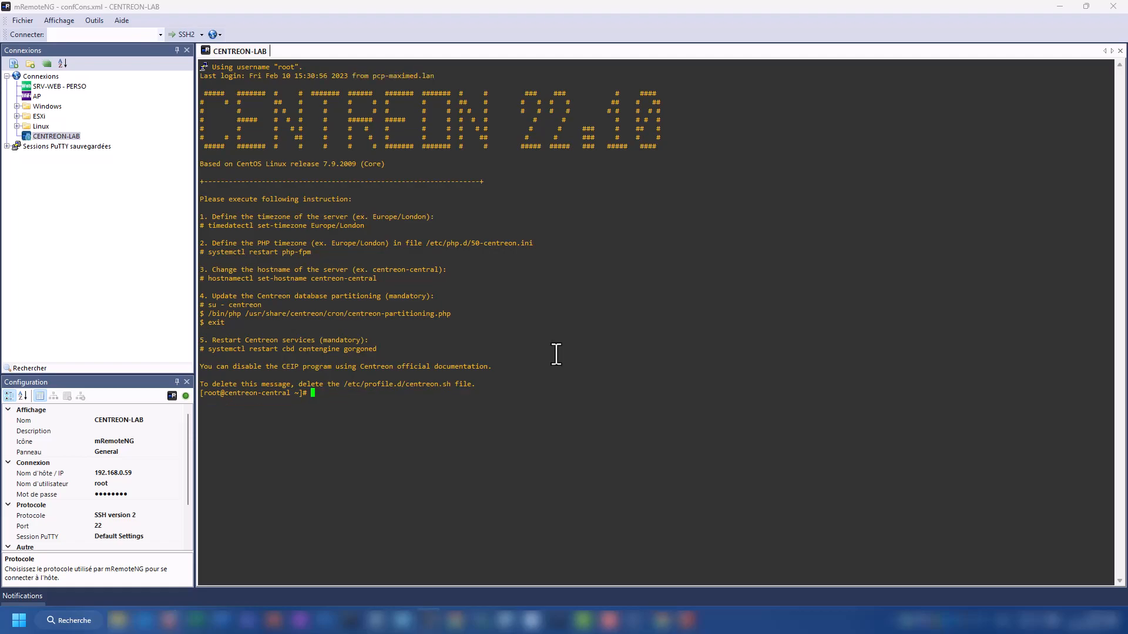
# Step: Reopen /etc/php.d/50-centreon.ini in vi and save it with :wq
pyautogui.write('vi /etc/php.d/50')
pyautogui.press('Tab')
pyautogui.press('Return')
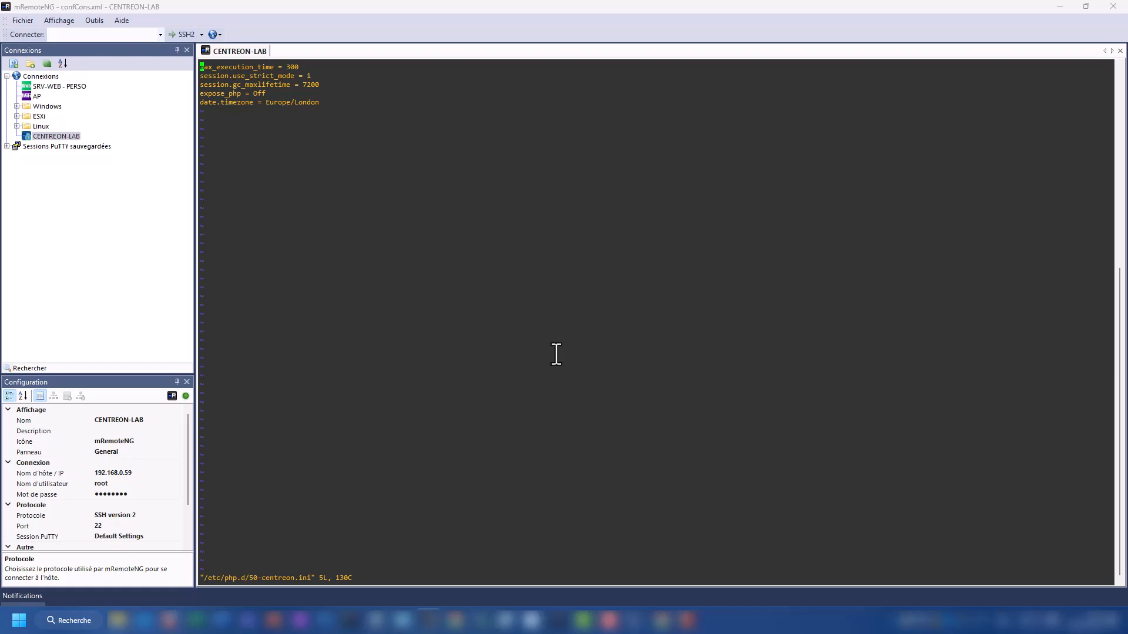
pyautogui.hotkey('ctrl', 'c')
pyautogui.write(':wq')
pyautogui.press('Return')
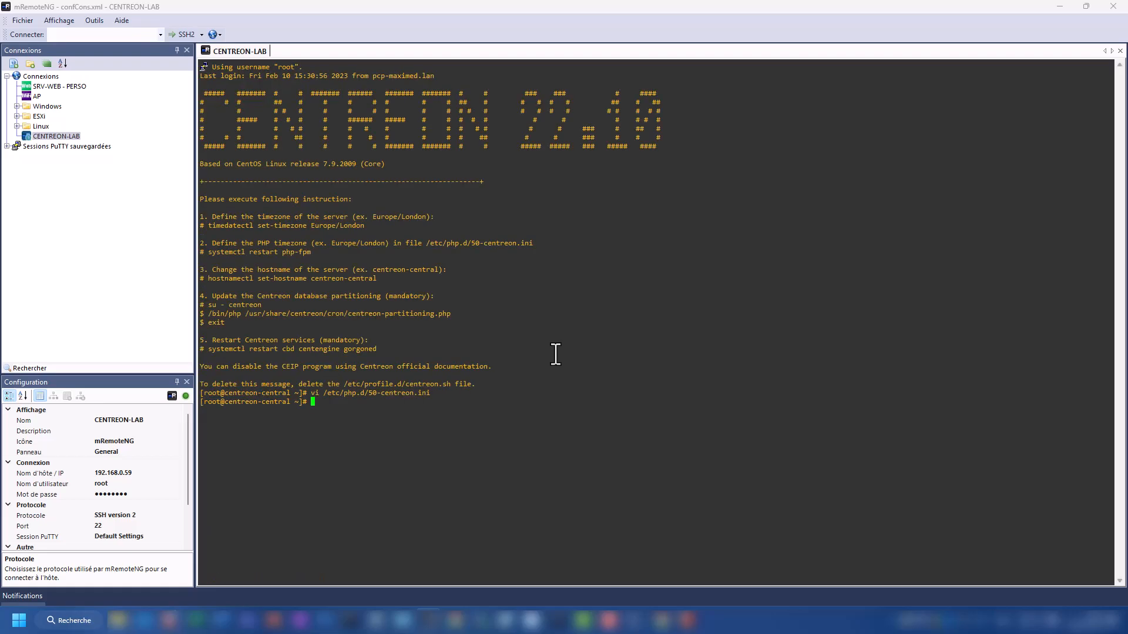
# Step: Set the hostname to SRV-CENTREON with hostnamectl and reconnect the SSH session to apply it
pyautogui.moveTo(312, 252); pyautogui.dragTo(282, 251)
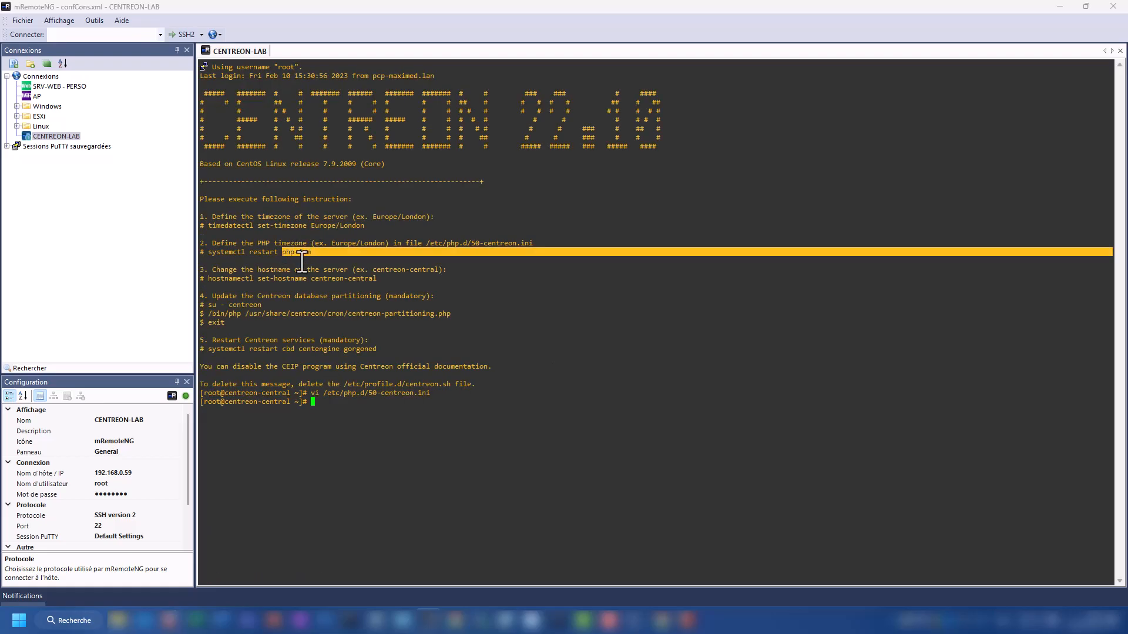
pyautogui.click(307, 256)
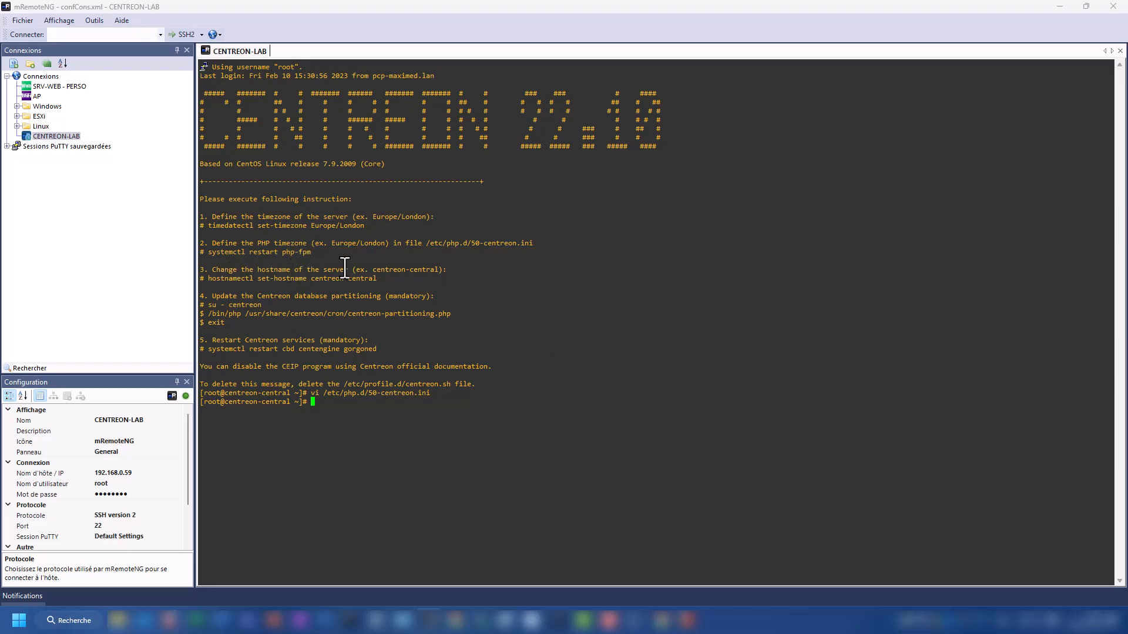
pyautogui.moveTo(306, 279); pyautogui.dragTo(212, 279)
pyautogui.rightClick(414, 322)
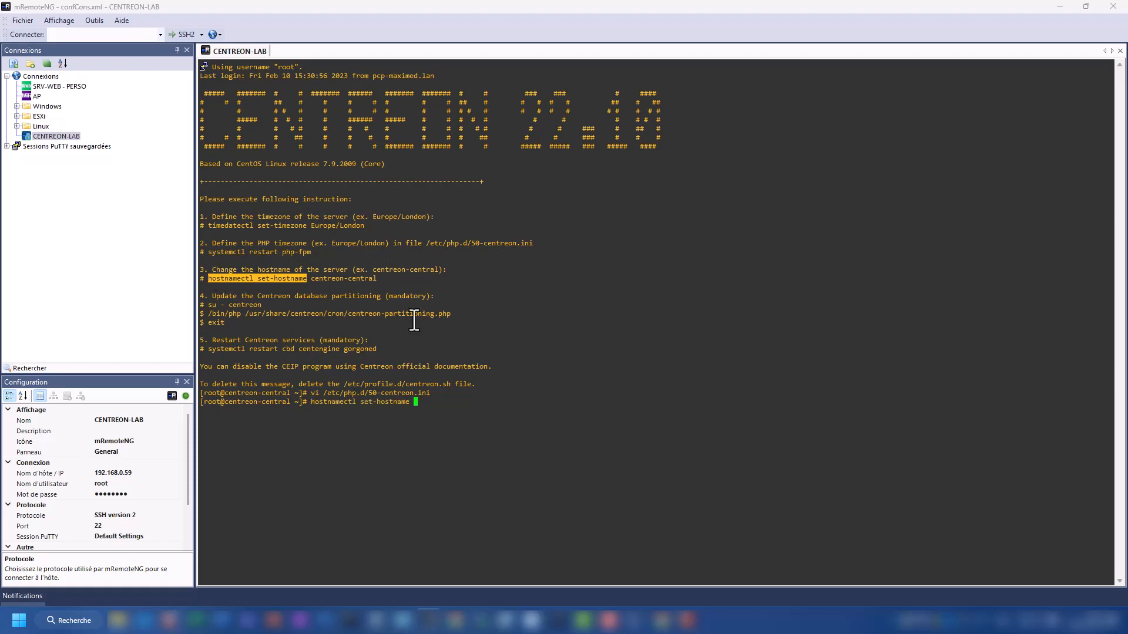
pyautogui.write('SRV-CENTREON')
pyautogui.press('Return')
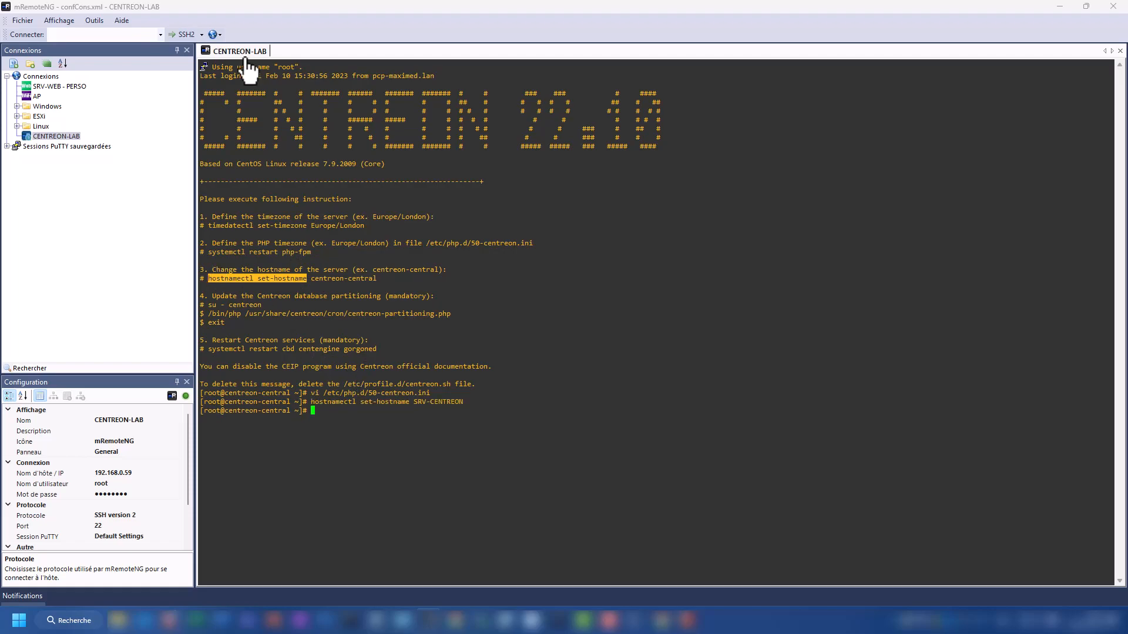
pyautogui.rightClick(241, 53)
pyautogui.click(298, 149)
pyautogui.moveTo(273, 394); pyautogui.dragTo(227, 396)
pyautogui.click(292, 441)
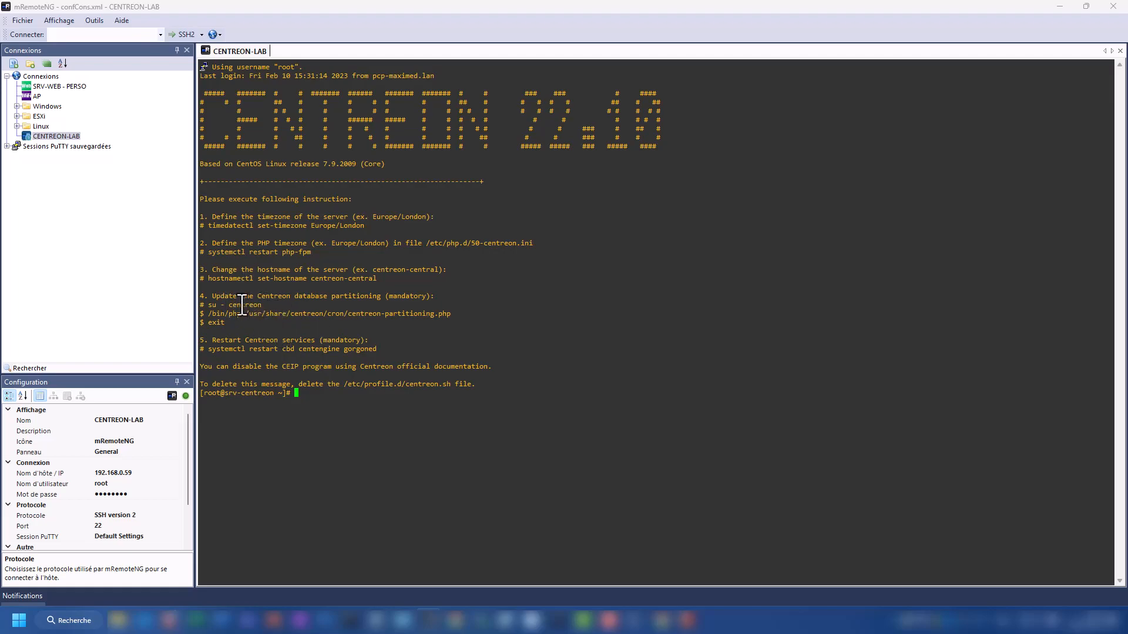
# Step: As the centreon user, run the database partitioning command, then exit back
pyautogui.write('su - centre')
pyautogui.write('on')
pyautogui.press('Return')
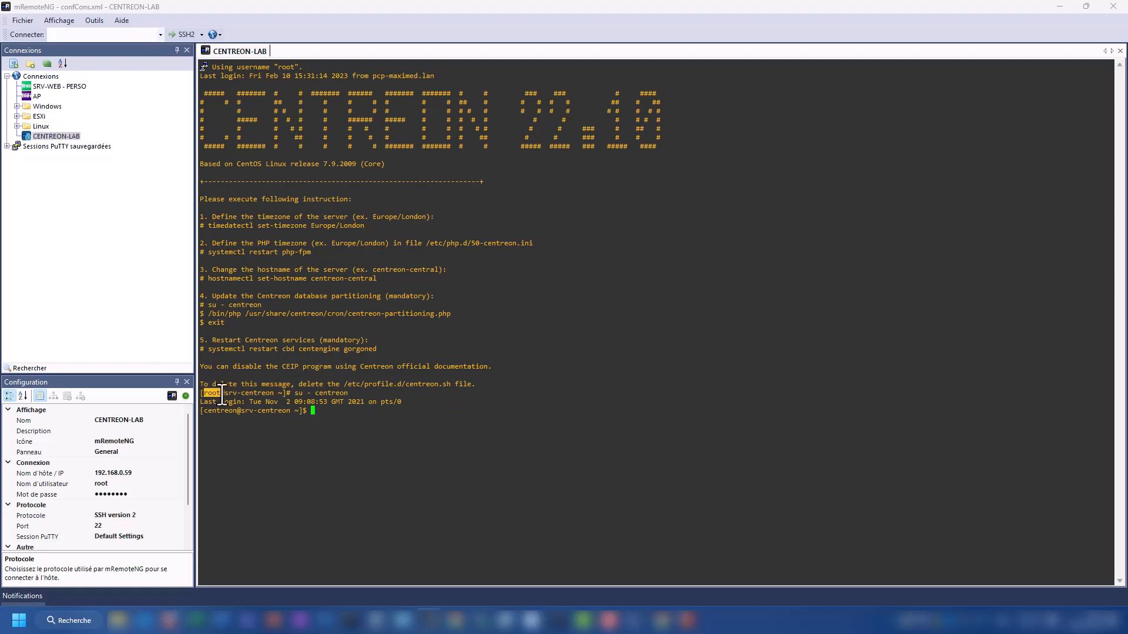
pyautogui.moveTo(204, 411); pyautogui.dragTo(236, 412)
pyautogui.click(297, 445)
pyautogui.moveTo(207, 313); pyautogui.dragTo(450, 314)
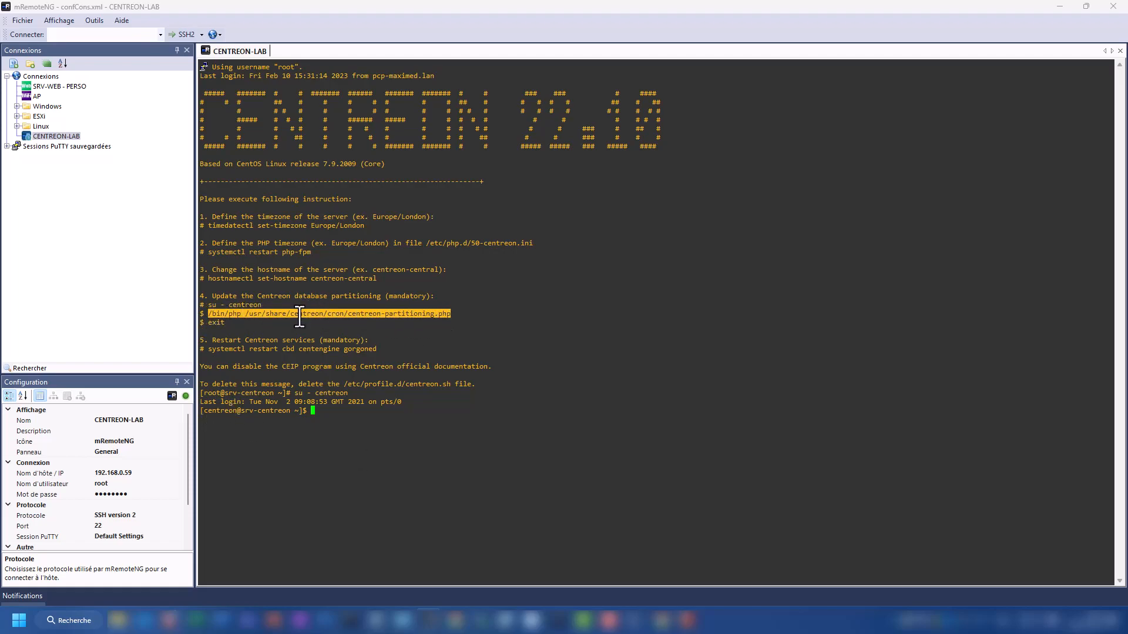
pyautogui.rightClick(396, 408)
pyautogui.press('Return')
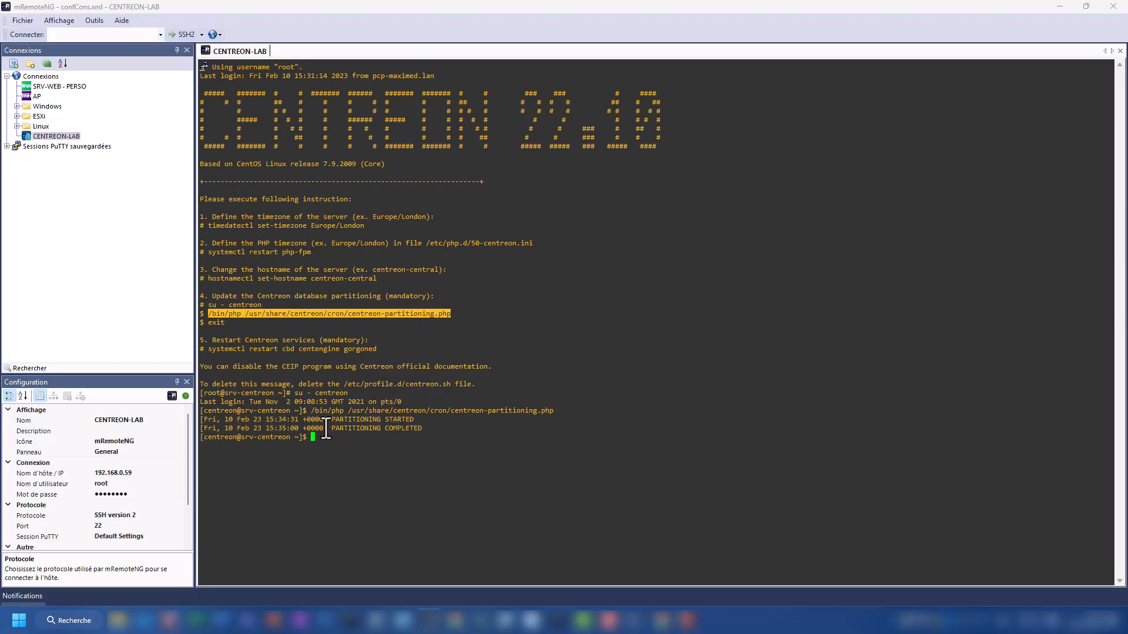
pyautogui.moveTo(429, 424); pyautogui.dragTo(217, 428)
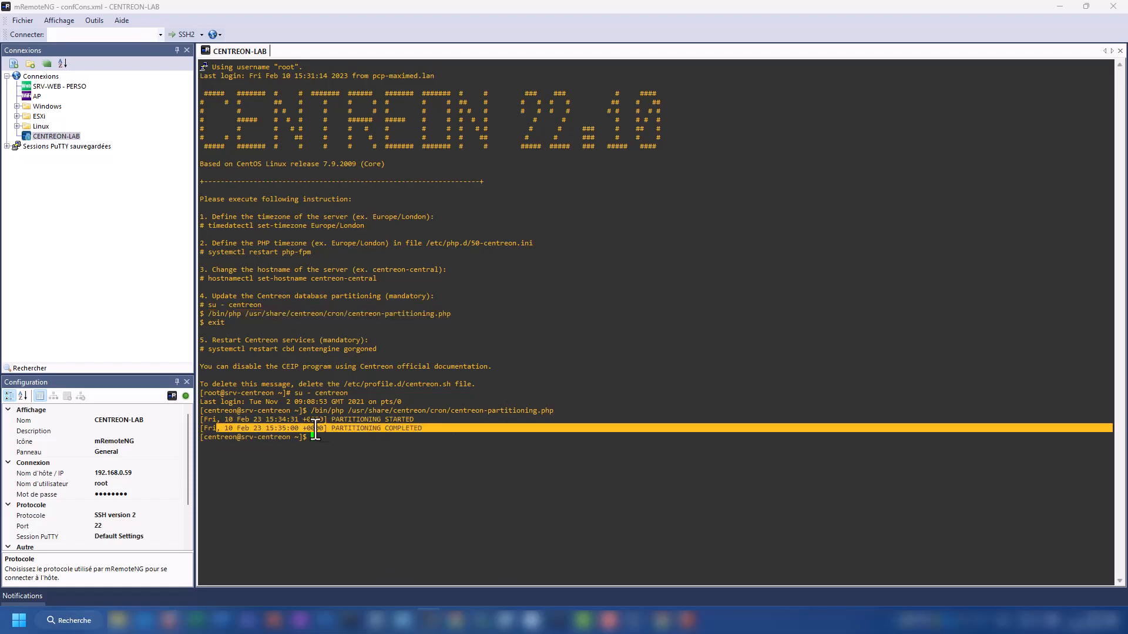
pyautogui.click(379, 435)
pyautogui.write('exit')
pyautogui.press('Return')
# Step: Restart the cbd, centengine and gorgoned services with systemctl
pyautogui.moveTo(238, 324); pyautogui.dragTo(209, 221)
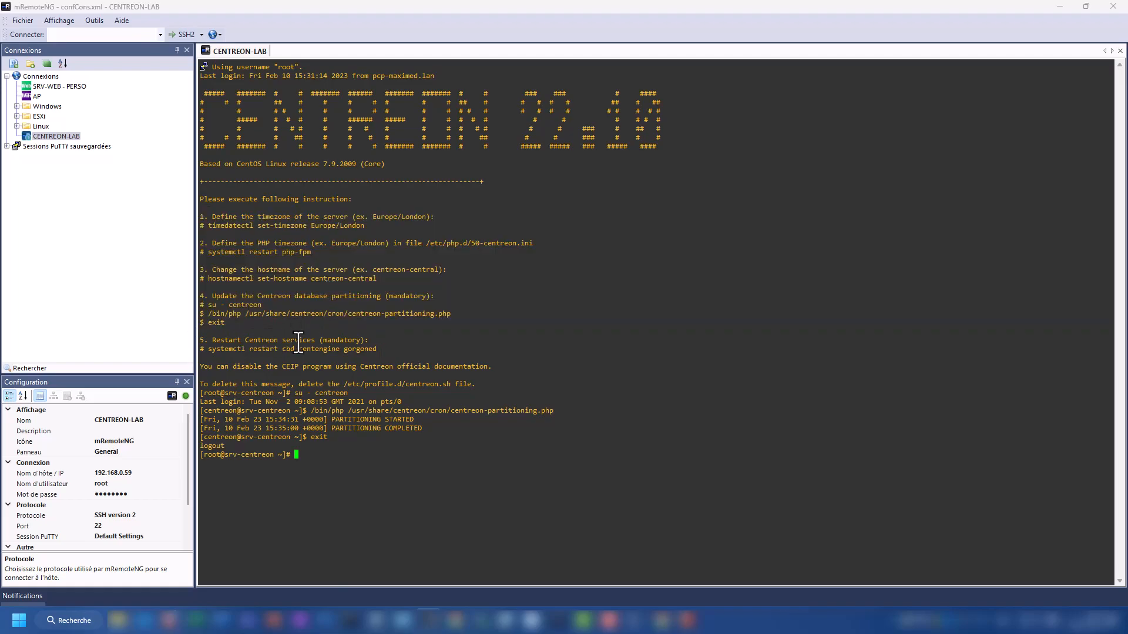
pyautogui.moveTo(376, 348); pyautogui.dragTo(209, 350)
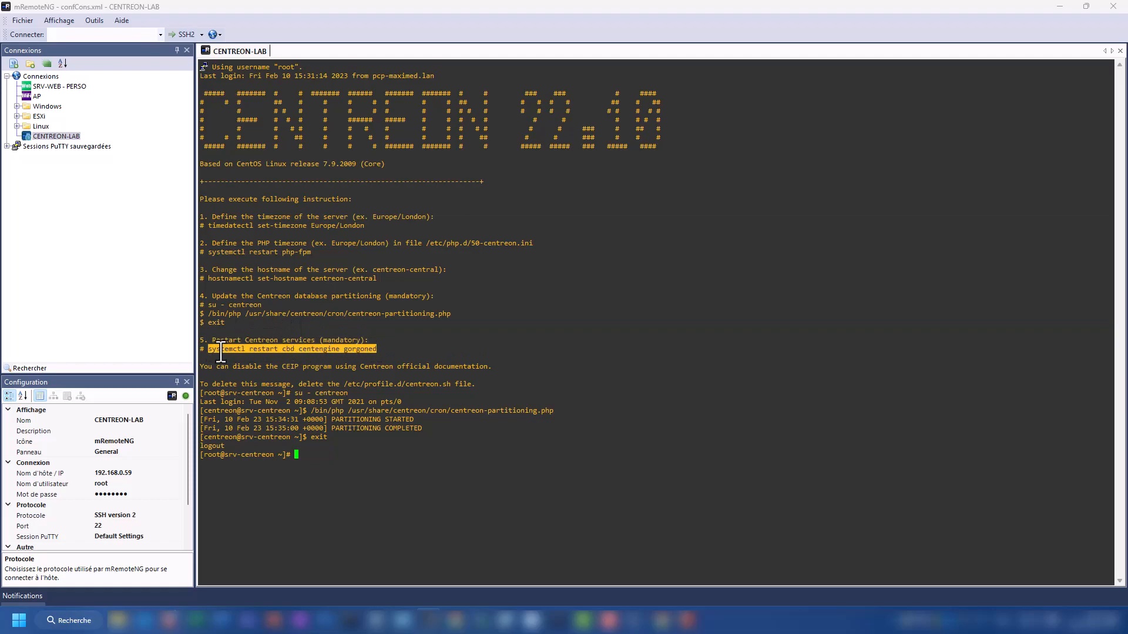
pyautogui.rightClick(345, 456)
pyautogui.press('Return')
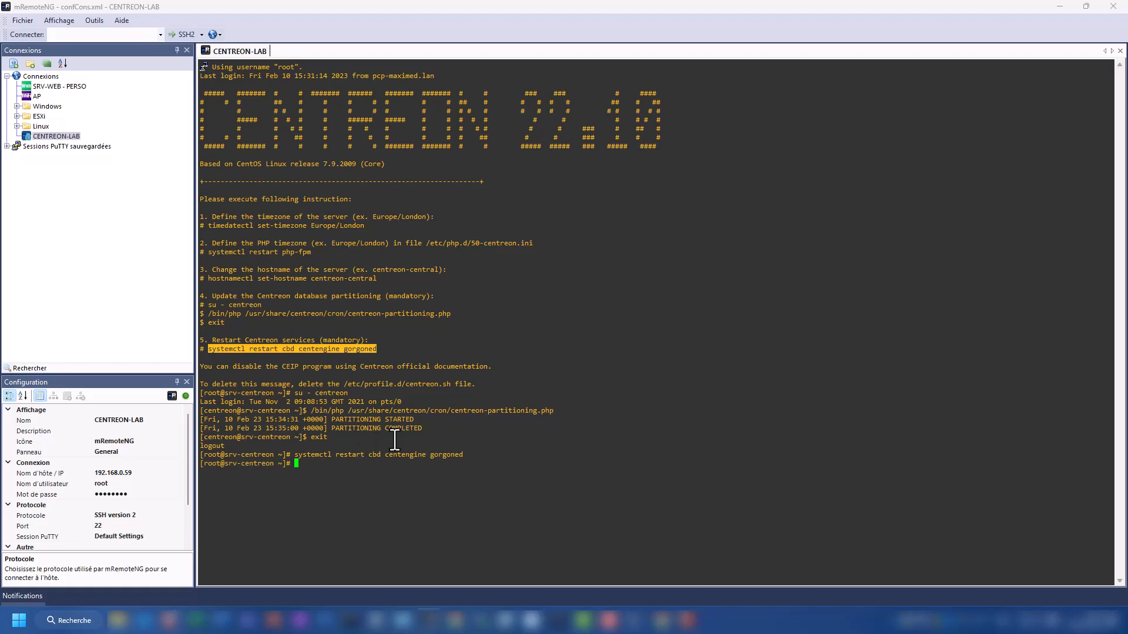
# Step: Delete the /etc/profile.d/centreon.sh banner file, confirming with y
pyautogui.click(394, 439)
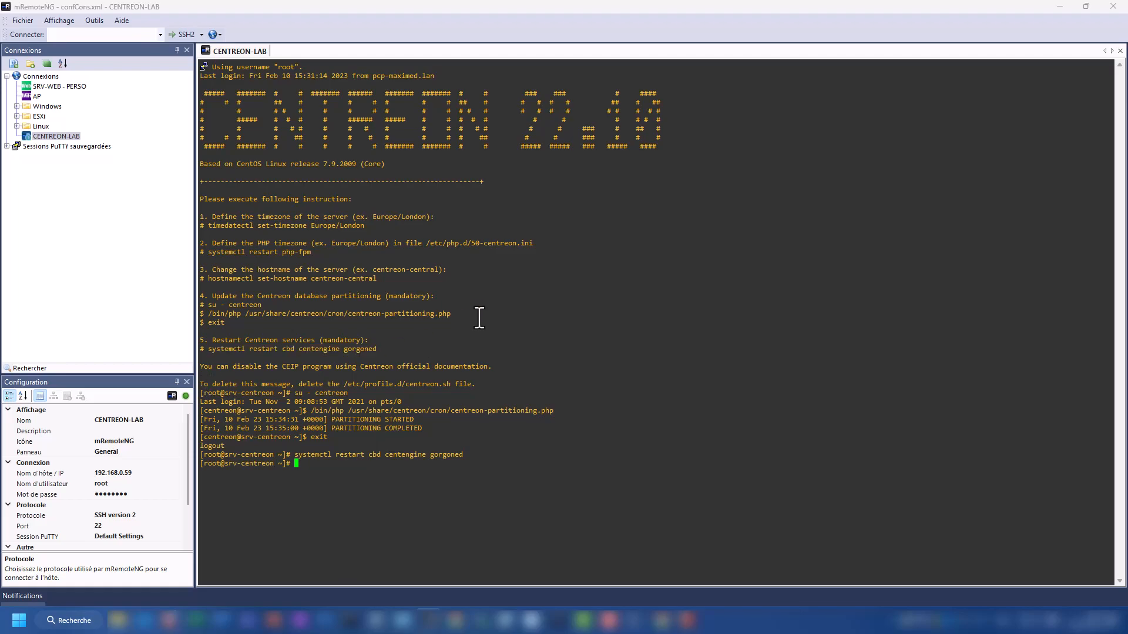
pyautogui.moveTo(201, 386); pyautogui.dragTo(451, 385)
pyautogui.click(316, 382)
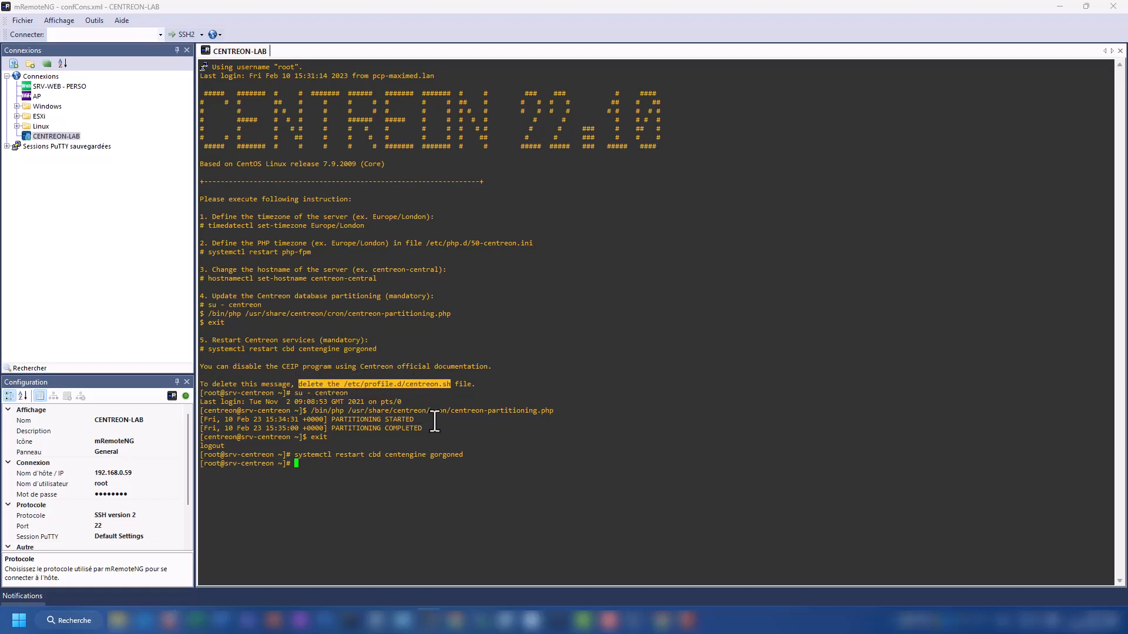
pyautogui.click(433, 446)
pyautogui.write('rm')
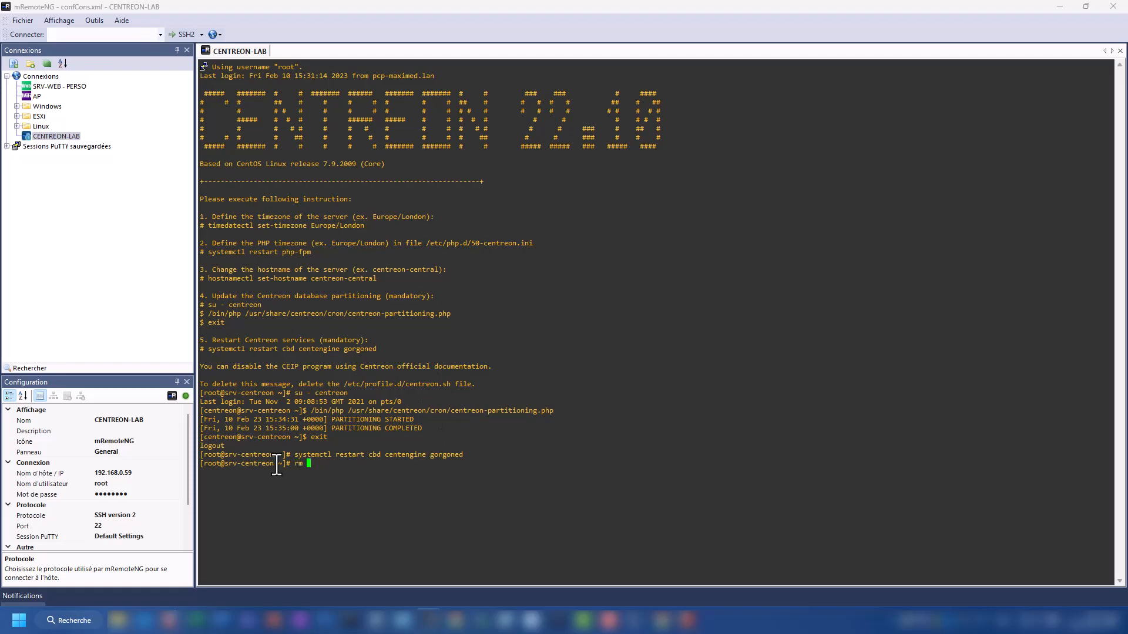
pyautogui.moveTo(344, 385); pyautogui.dragTo(451, 385)
pyautogui.rightClick(404, 444)
pyautogui.press('Return')
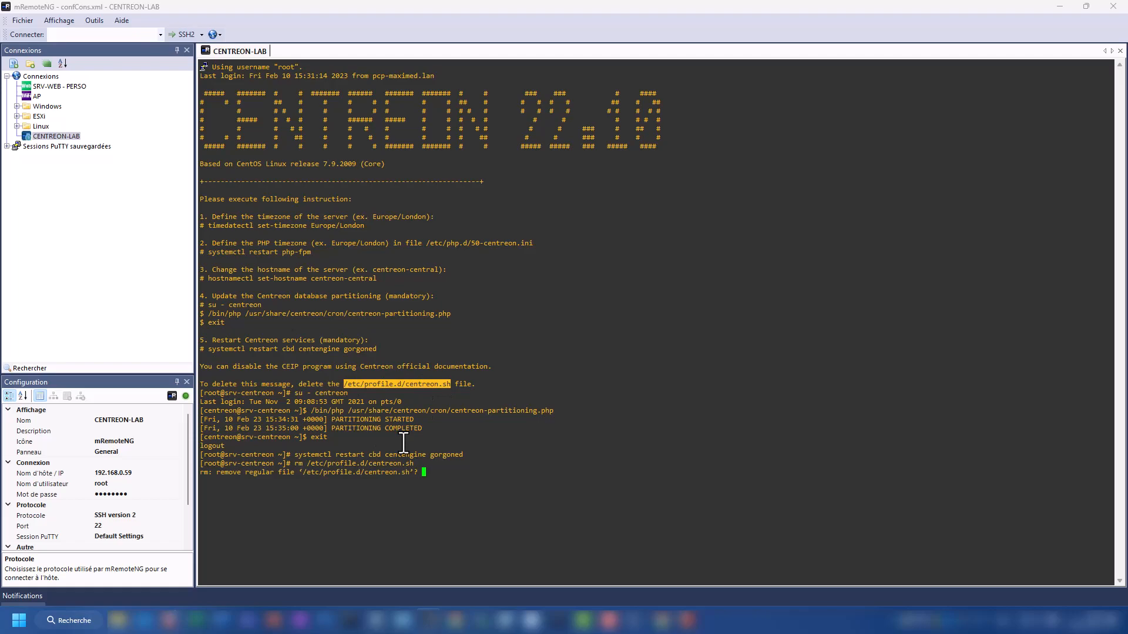
pyautogui.write('y')
pyautogui.press('Return')
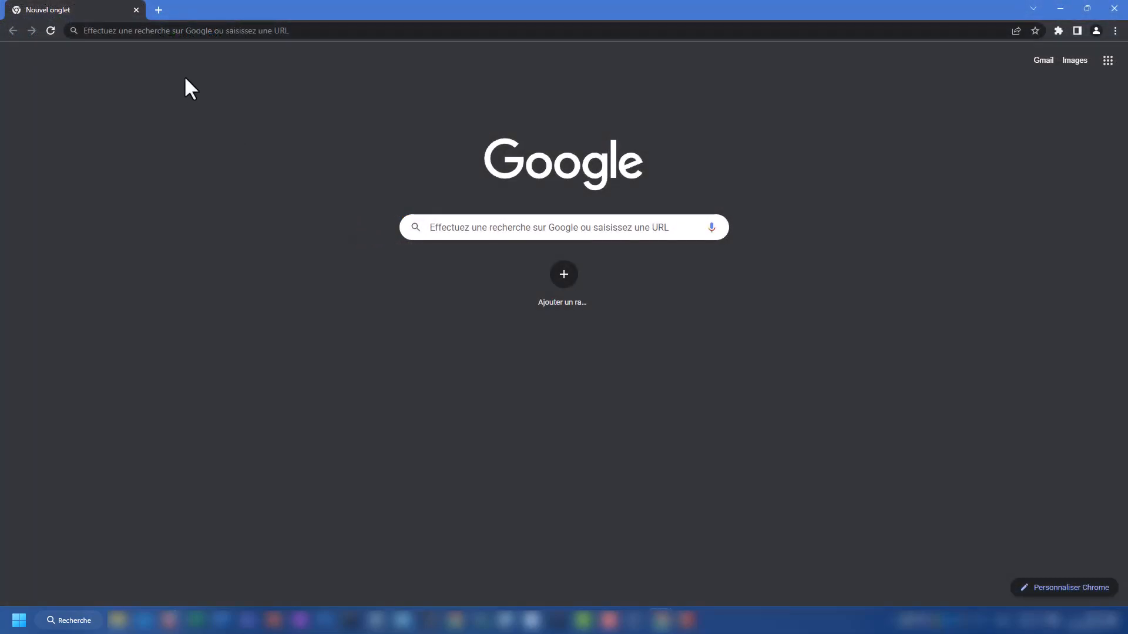
pyautogui.click(217, 30)
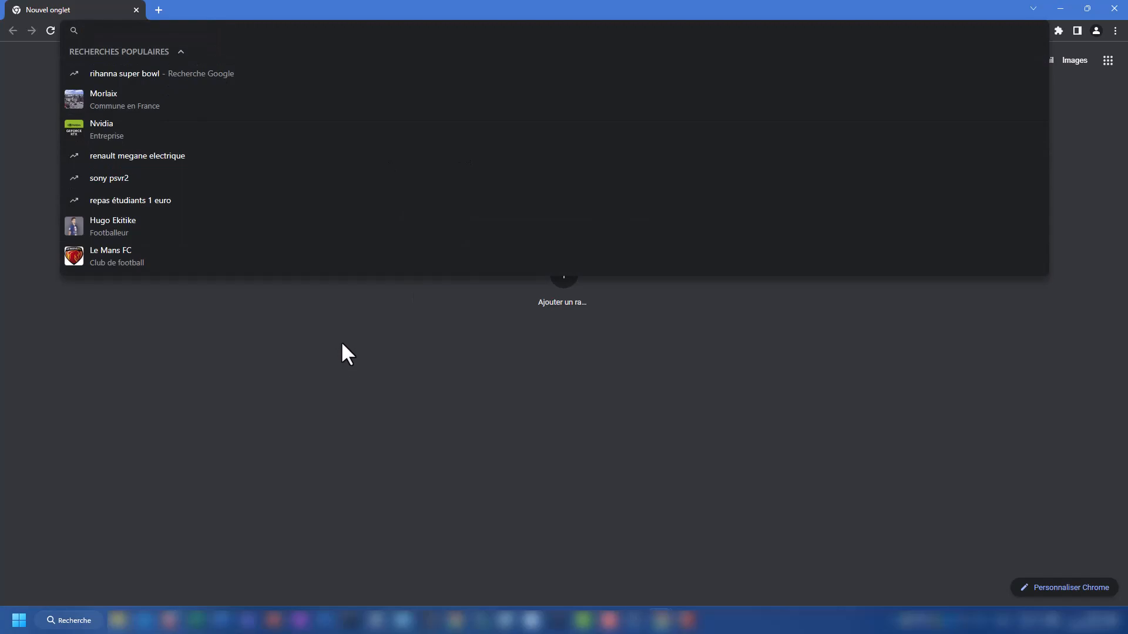
pyautogui.write('http://')
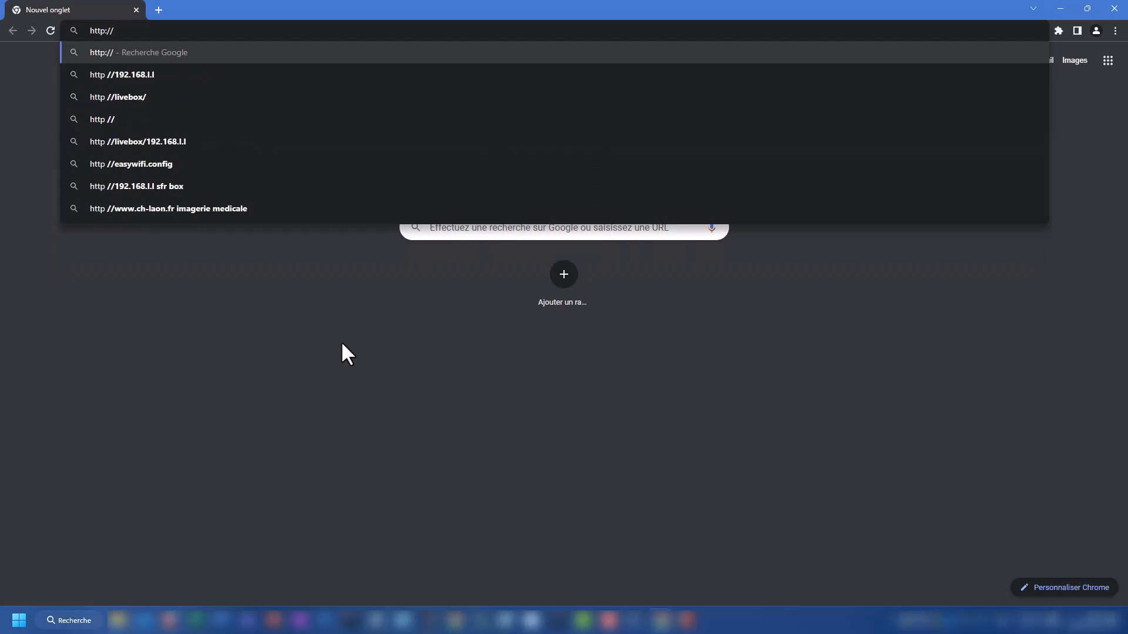
pyautogui.write('19')
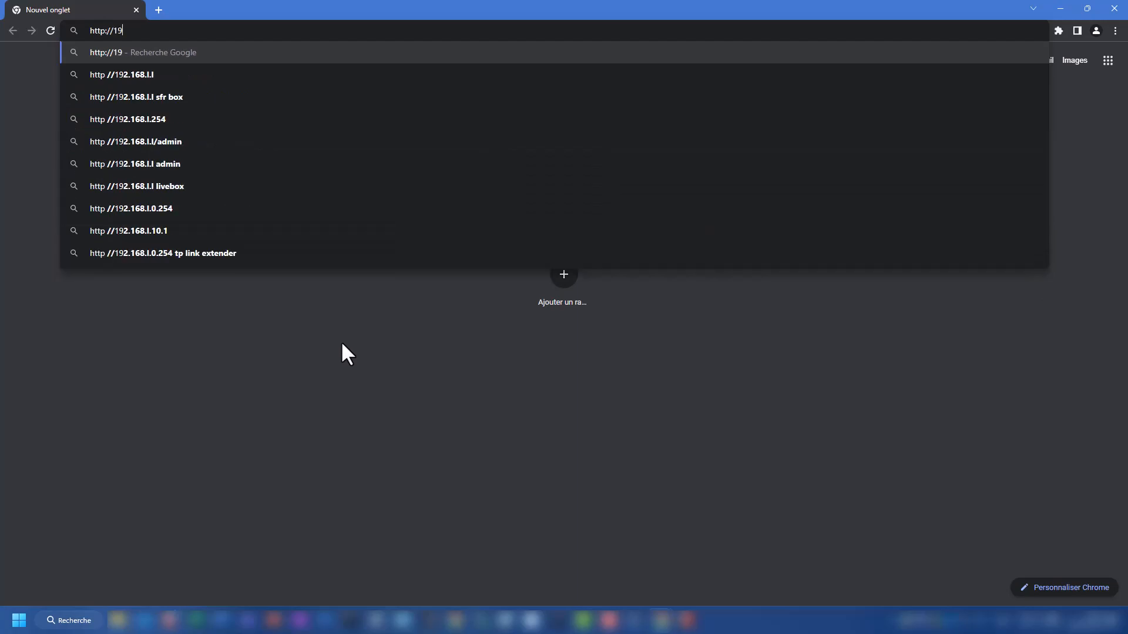
pyautogui.write('2.16')
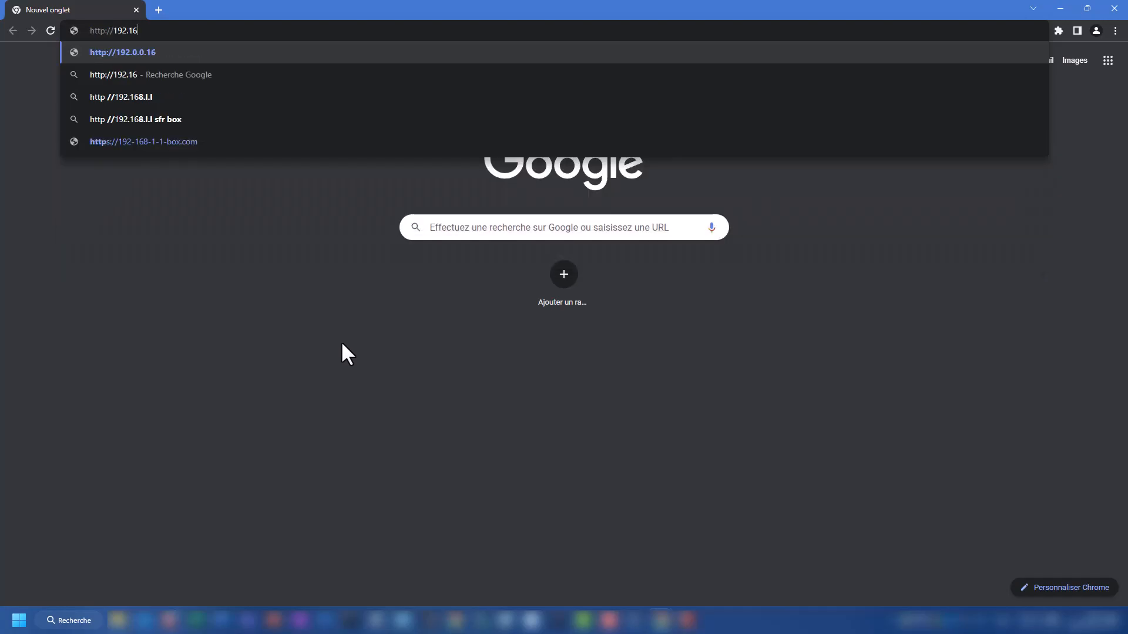
pyautogui.write('8.0.59')
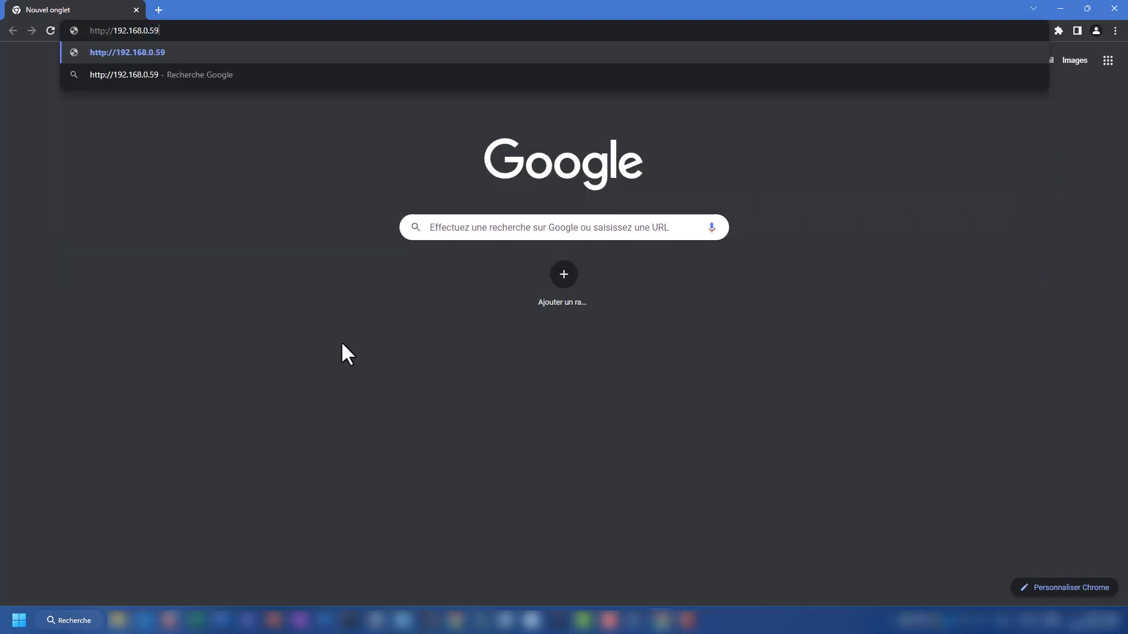
pyautogui.write('/')
pyautogui.write('centreon')
pyautogui.press('Return')
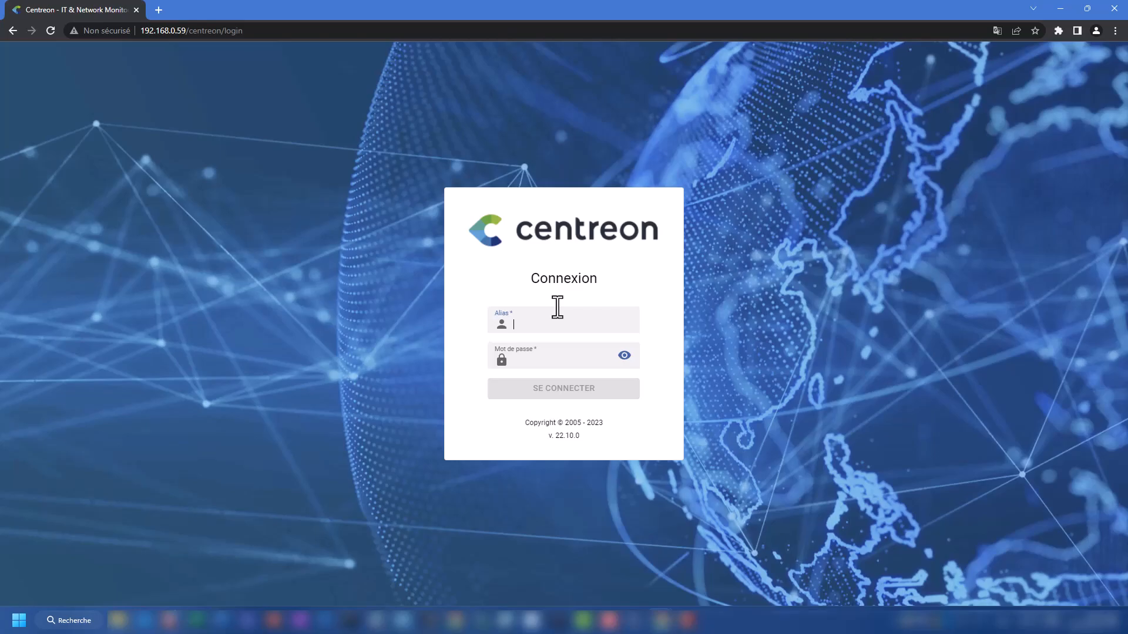
# Step: Enter the administrator alias and password, reveal it to check, sign in, and select the current-password field
pyautogui.write('adminc')
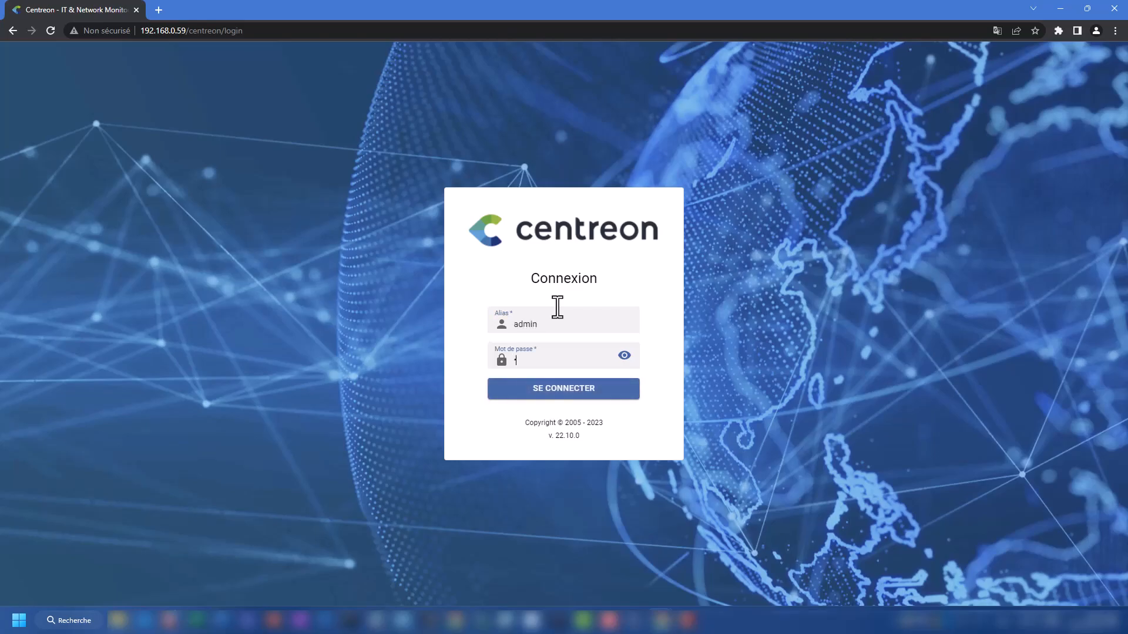
pyautogui.write('entreon123')
pyautogui.click(624, 356)
pyautogui.click(587, 389)
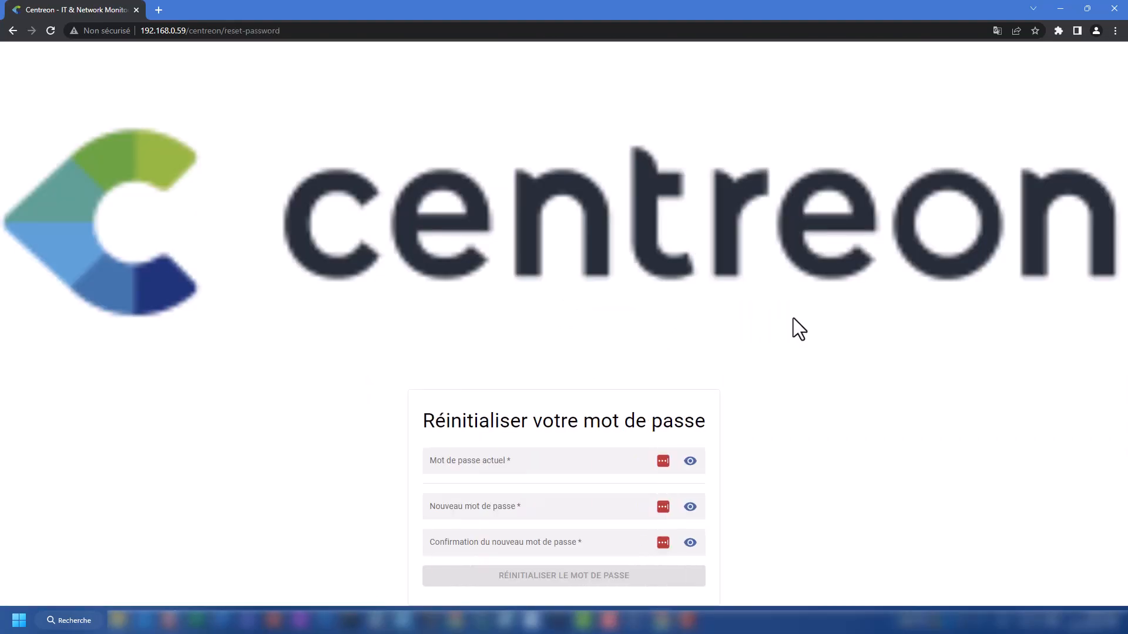
pyautogui.click(478, 464)
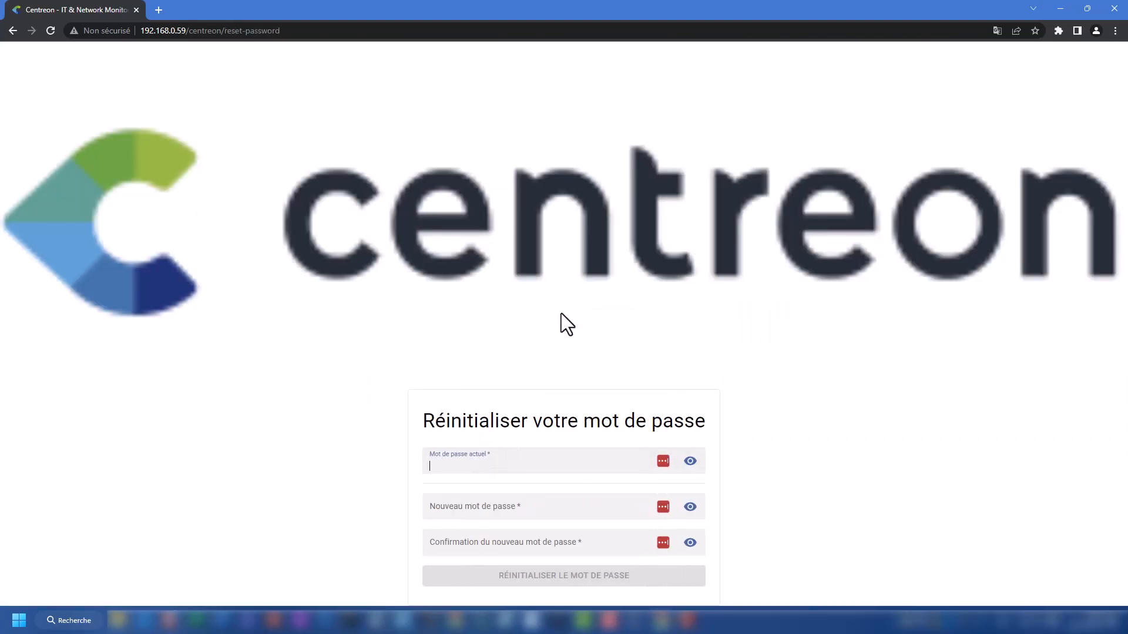